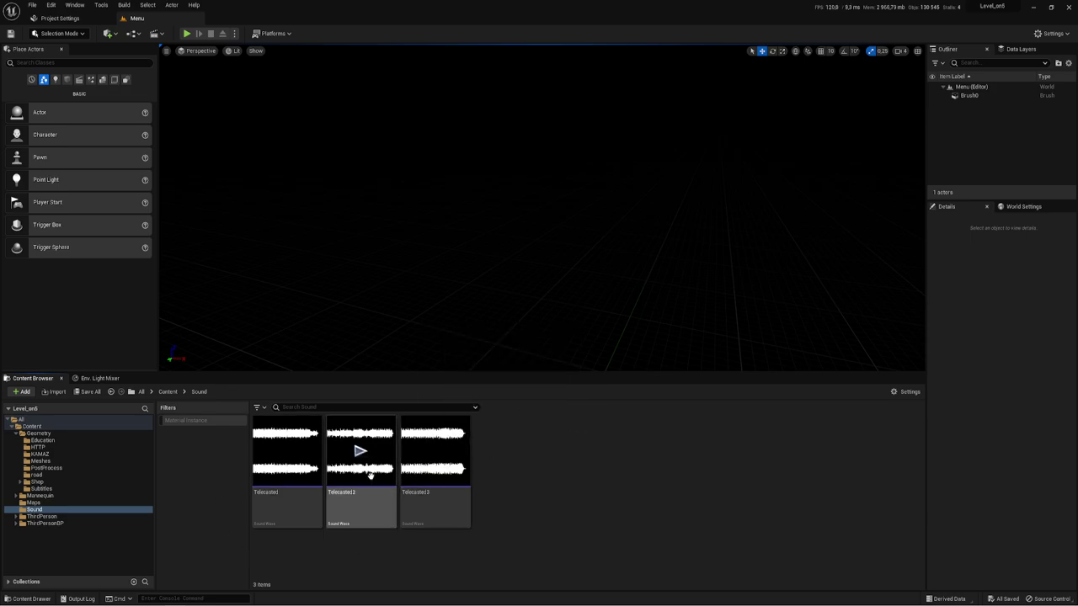
Preview the Telecasted, Telecasted2 and Telecasted3 sound waves.
{"action": "mouse_move", "coordinate": [309, 476]}
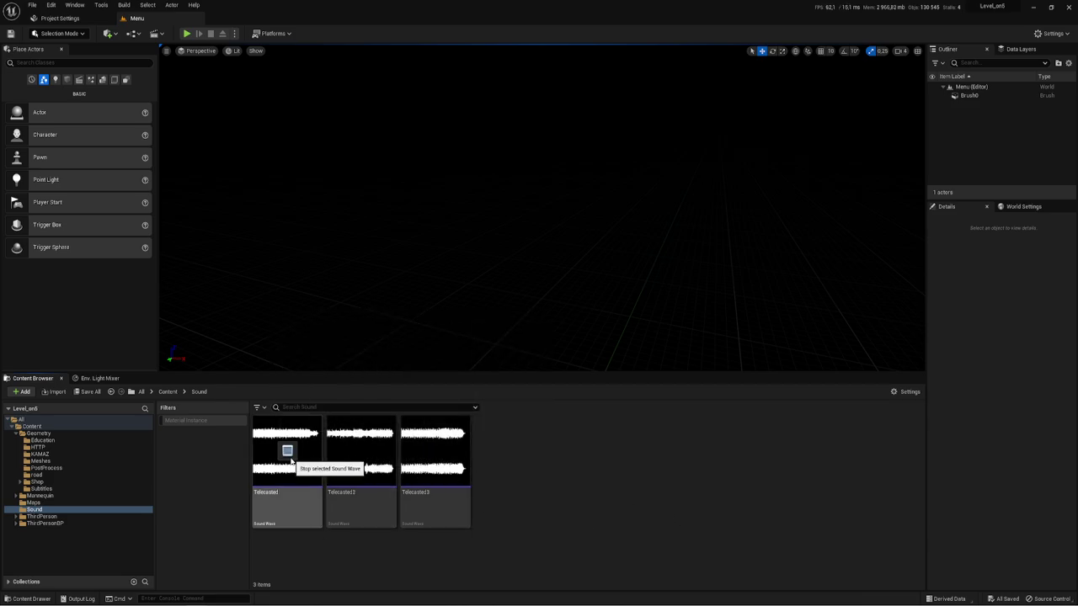
{"action": "left_click", "coordinate": [286, 450]}
{"action": "left_click", "coordinate": [362, 452]}
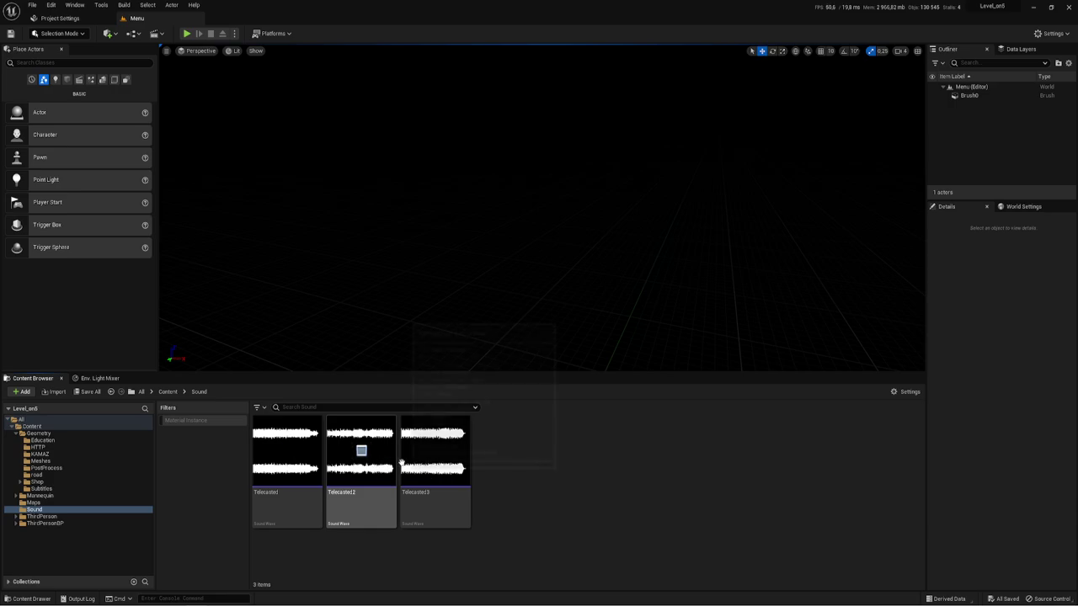
{"action": "left_click", "coordinate": [433, 454]}
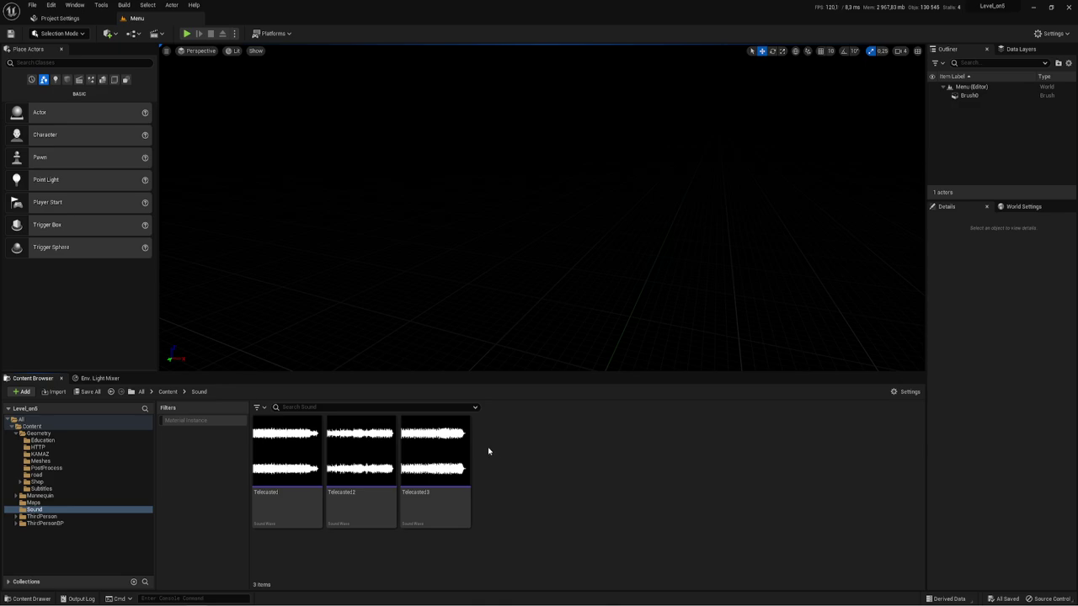
Select all three Telecasted waves and create a single cue named Telecasted_Cue.
{"action": "key", "text": "ctrl+a"}
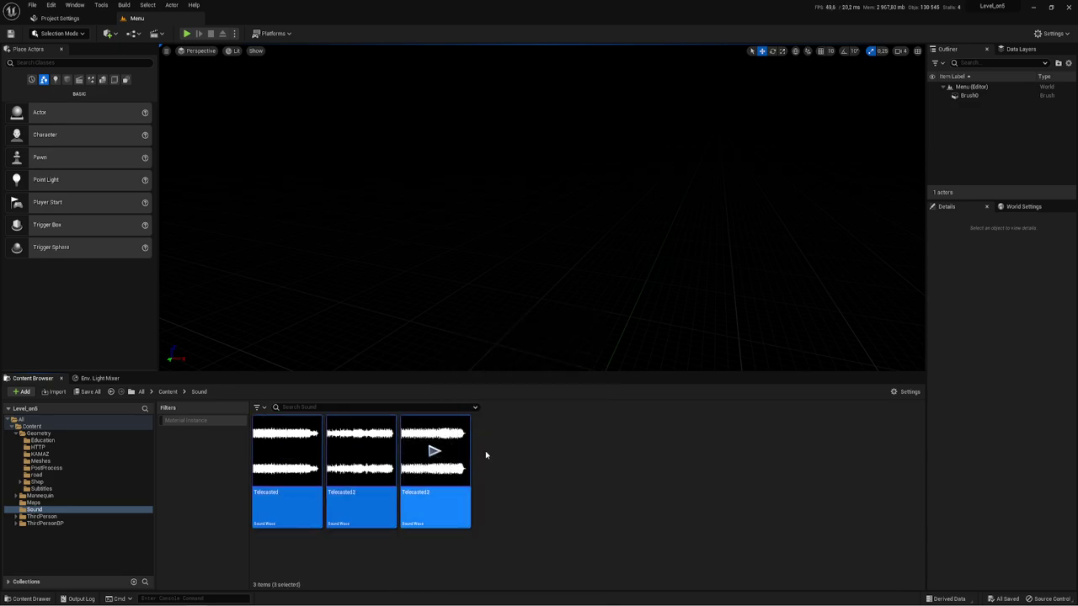
{"action": "left_click", "coordinate": [517, 470]}
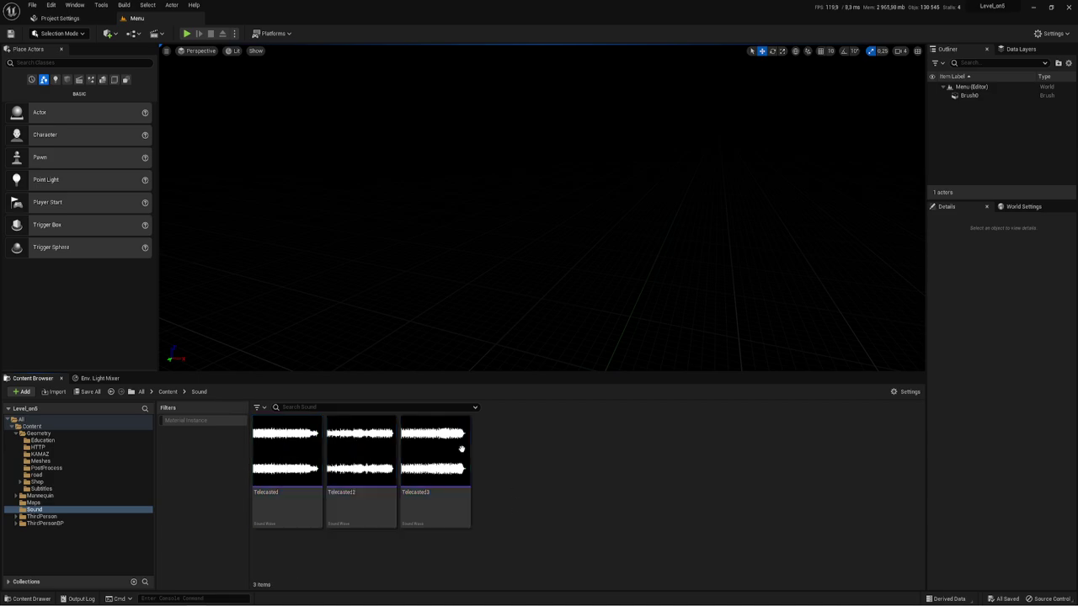
{"action": "mouse_move", "coordinate": [463, 431]}
{"action": "mouse_move", "coordinate": [472, 513]}
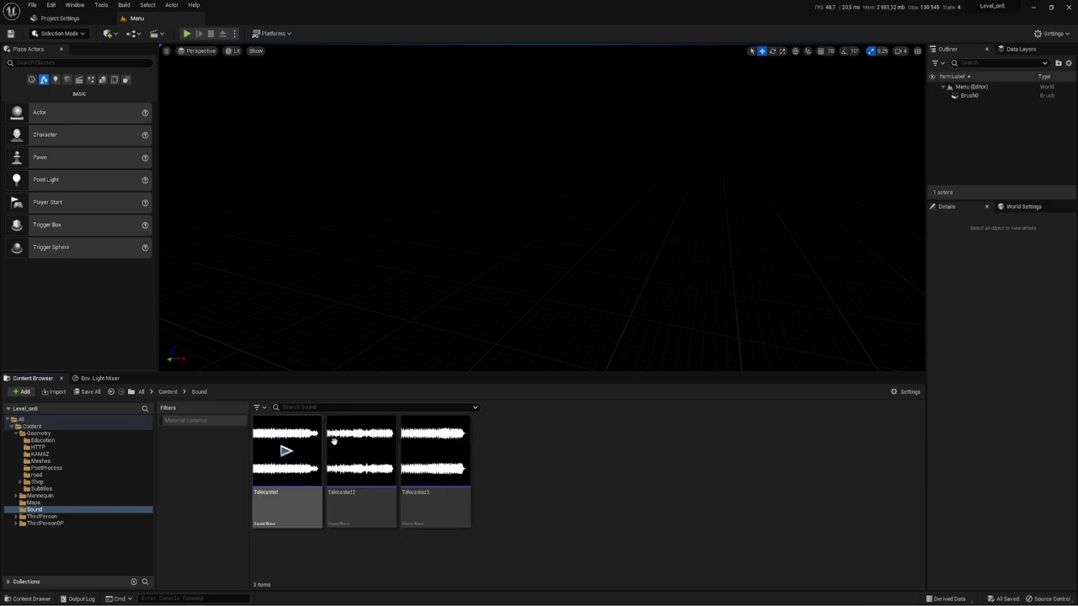
{"action": "mouse_move", "coordinate": [278, 433]}
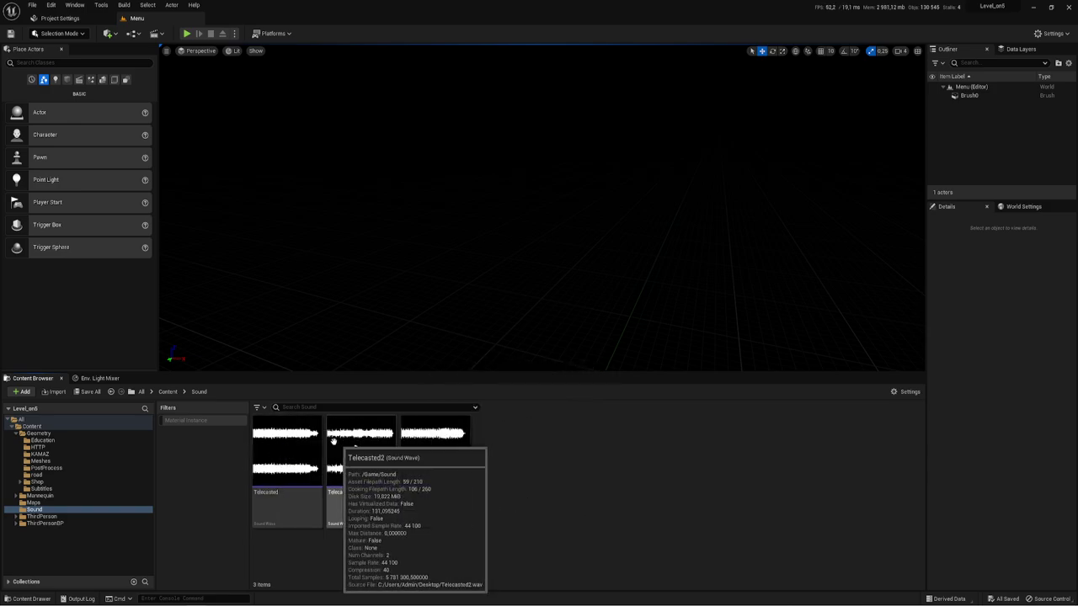
{"action": "left_click", "coordinate": [314, 425]}
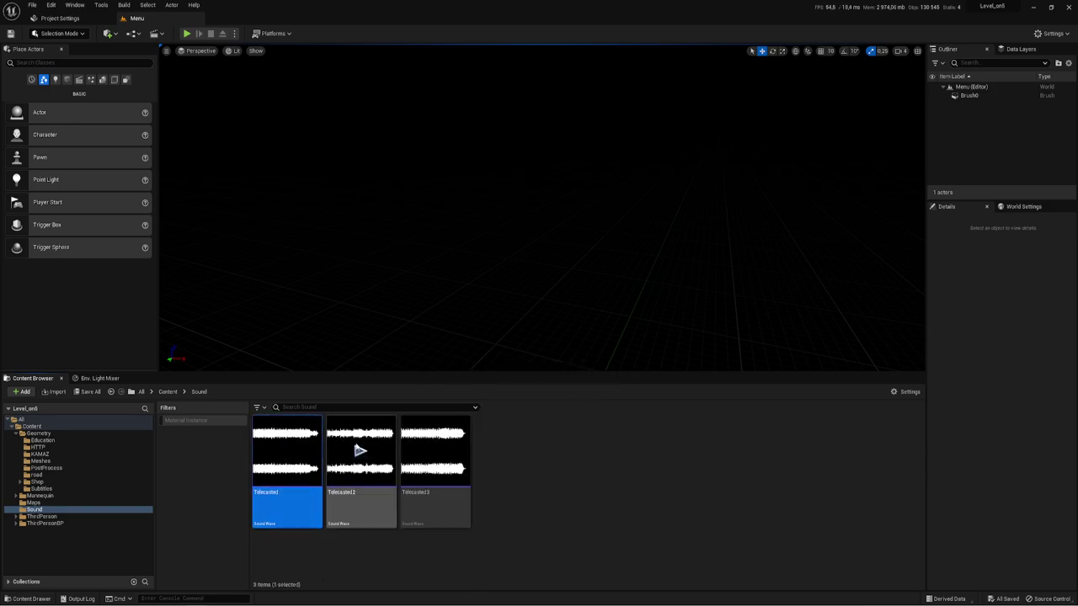
{"action": "right_click", "coordinate": [315, 429]}
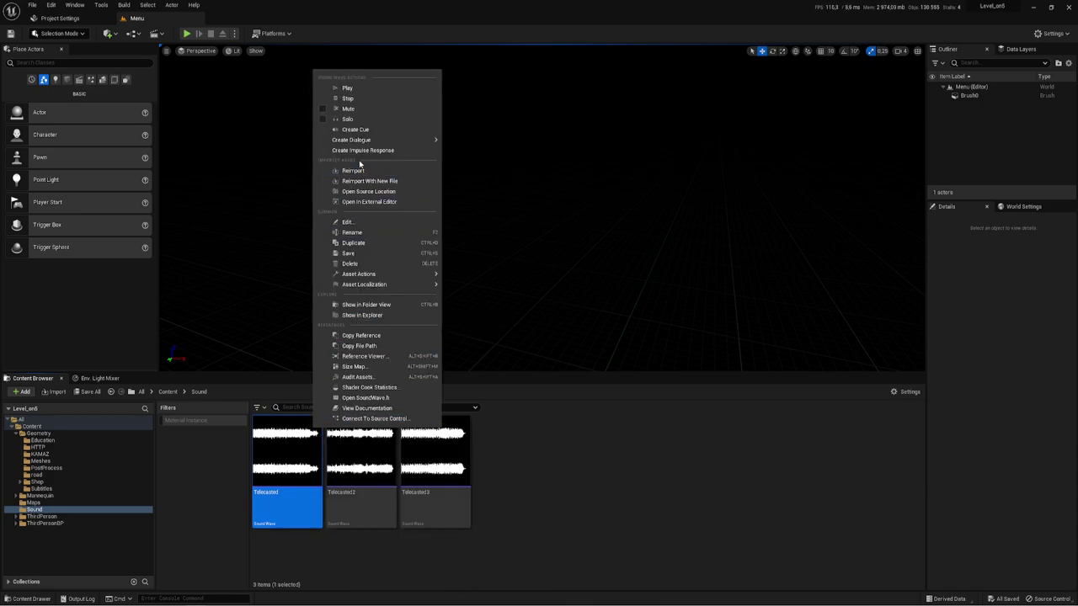
{"action": "mouse_move", "coordinate": [426, 439]}
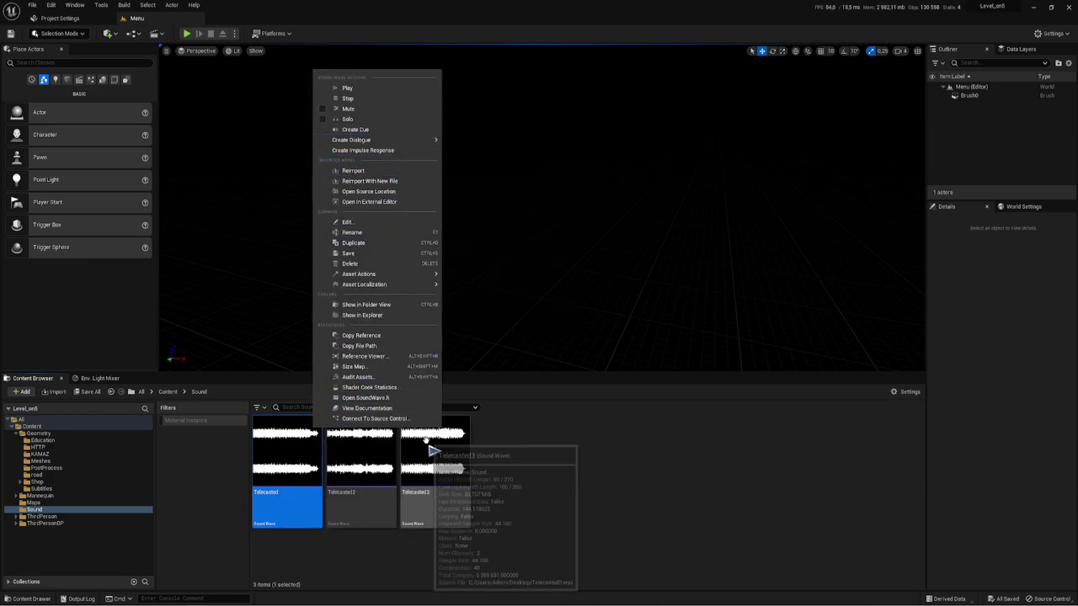
{"action": "left_click", "coordinate": [464, 420], "text": "shift"}
{"action": "right_click", "coordinate": [461, 420]}
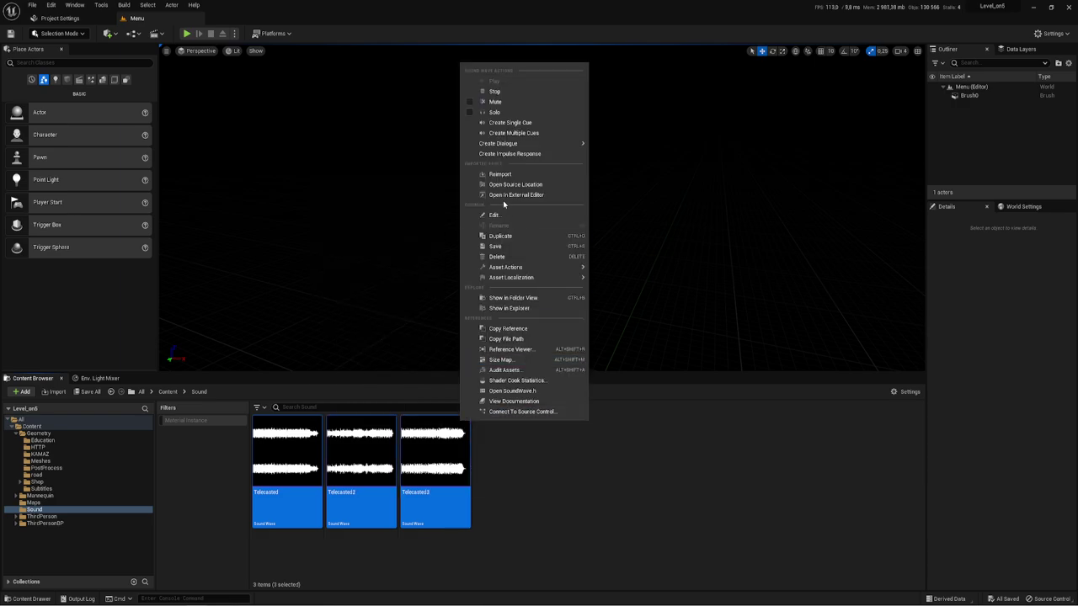
{"action": "left_click", "coordinate": [511, 124]}
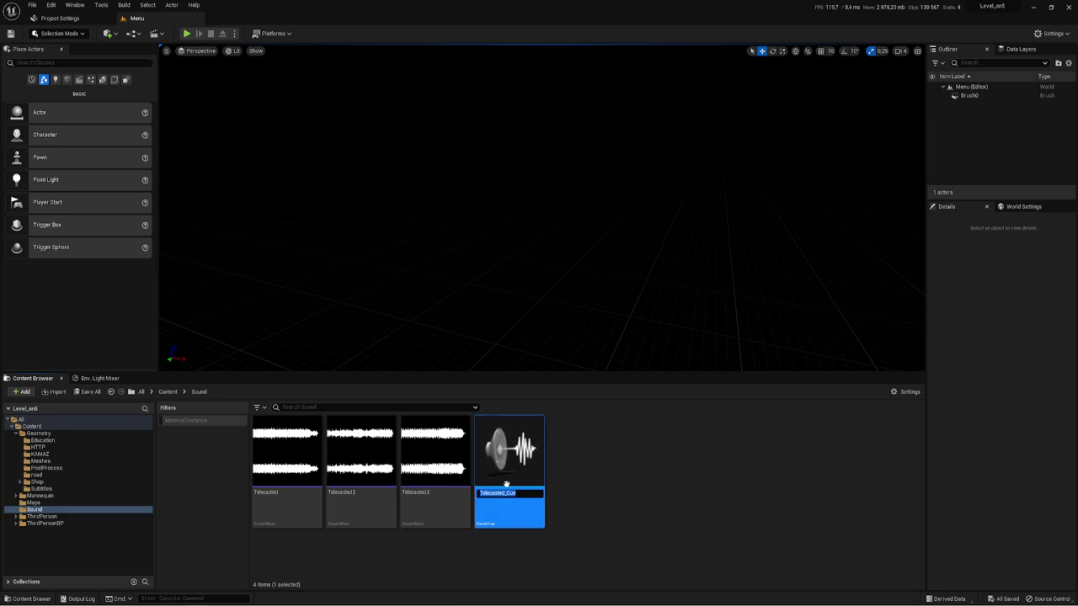
{"action": "key", "text": "Return"}
{"action": "left_click", "coordinate": [572, 438]}
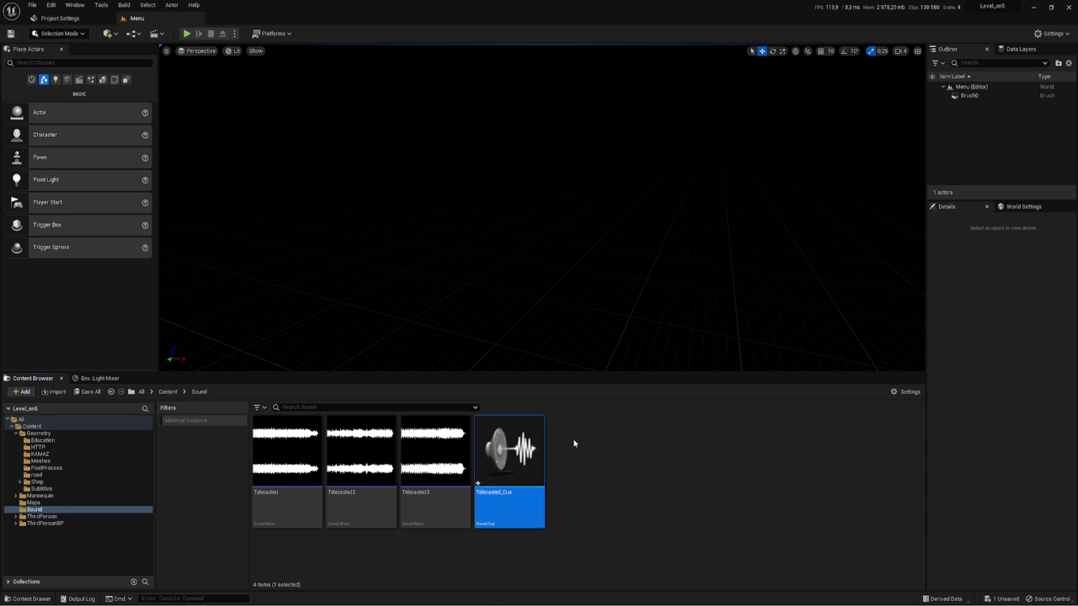
Open Telecasted_Cue and rearrange its three wave players and Random node.
{"action": "double_click", "coordinate": [533, 431]}
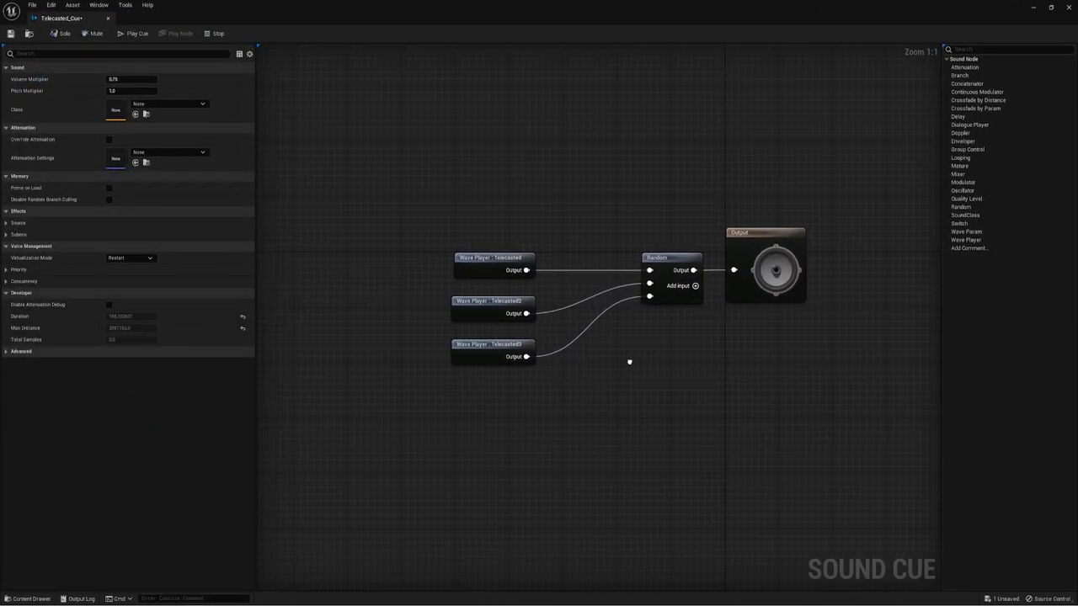
{"action": "left_click_drag", "start_coordinate": [431, 207], "coordinate": [547, 410]}
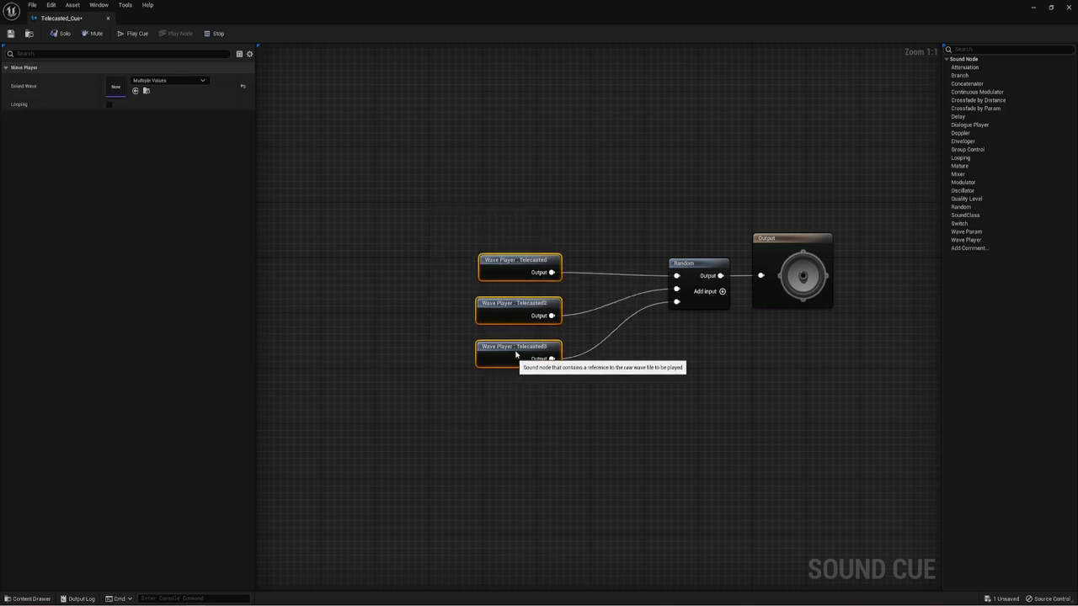
{"action": "left_click_drag", "start_coordinate": [514, 361], "coordinate": [526, 338]}
{"action": "left_click_drag", "start_coordinate": [633, 216], "coordinate": [721, 351]}
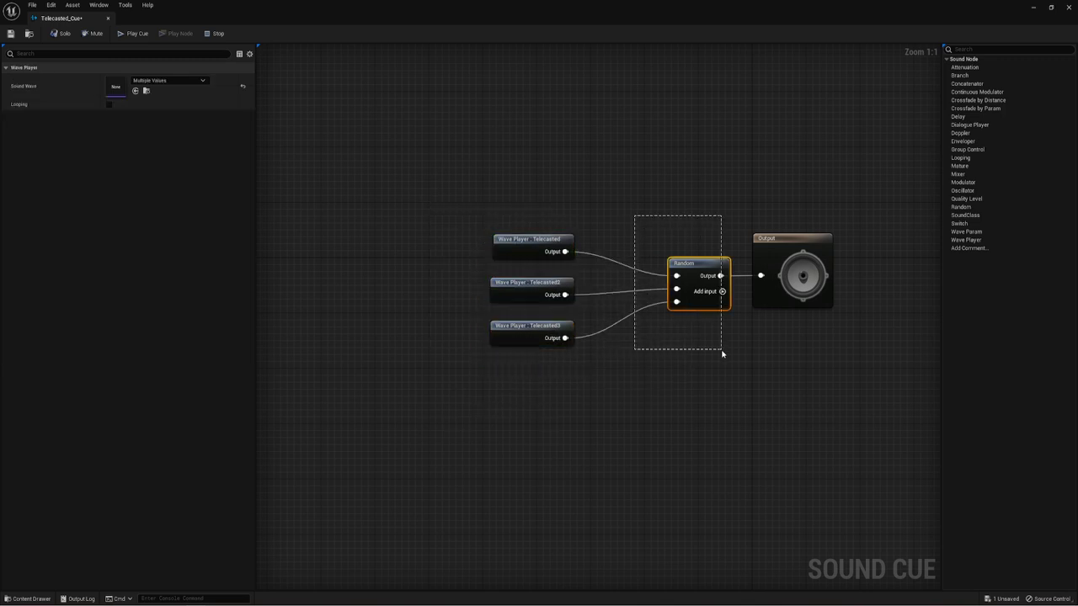
{"action": "left_click_drag", "start_coordinate": [705, 262], "coordinate": [673, 264]}
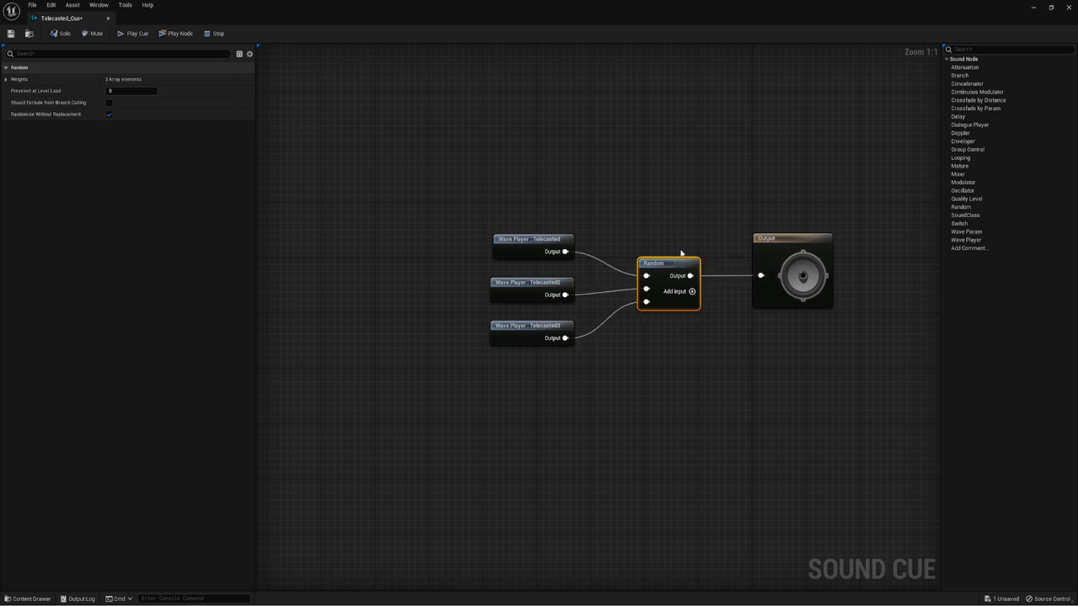
Delete Random and the Telecasted2 and Telecasted3 players, wiring Telecasted straight to Output.
{"action": "left_click_drag", "start_coordinate": [552, 272], "coordinate": [673, 341]}
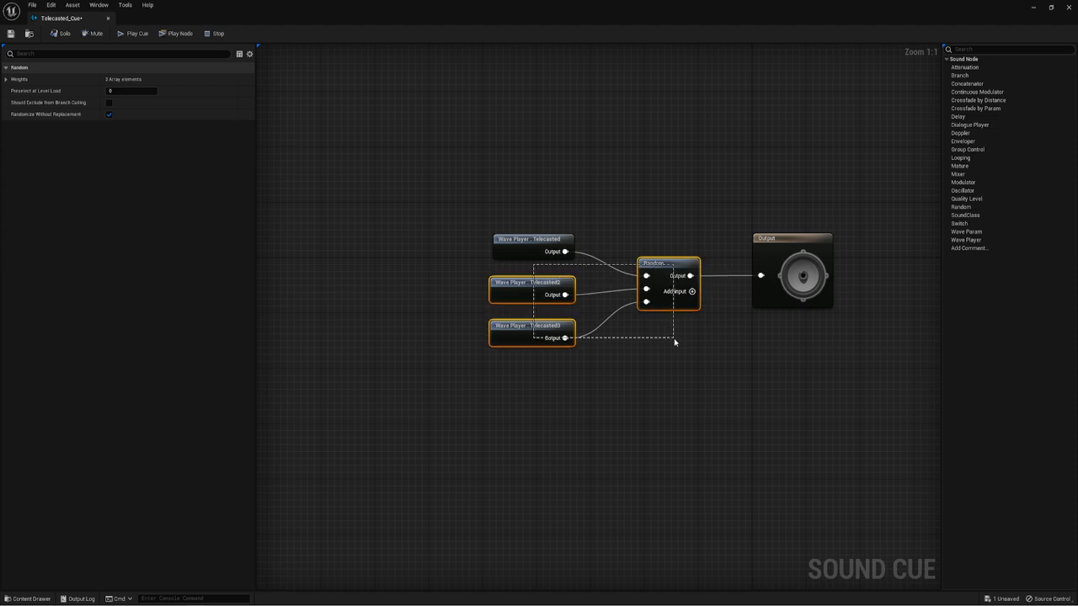
{"action": "key", "text": "Delete"}
{"action": "mouse_move", "coordinate": [539, 234]}
{"action": "left_mouse_down"}
{"action": "mouse_move", "coordinate": [604, 265]}
{"action": "mouse_move", "coordinate": [763, 279]}
{"action": "left_mouse_up"}
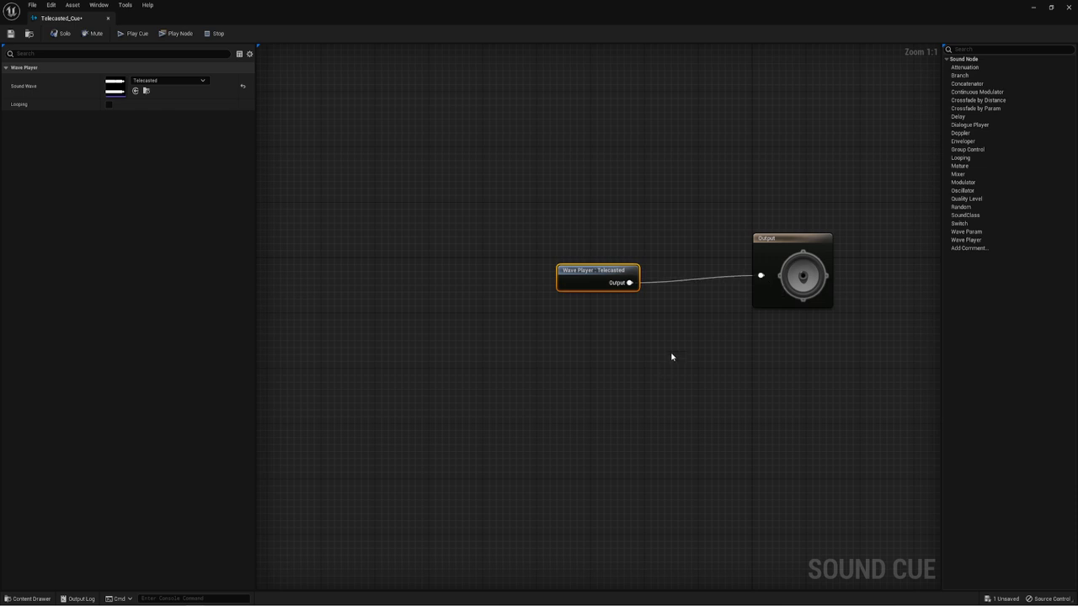
{"action": "mouse_move", "coordinate": [671, 356]}
{"action": "right_mouse_down"}
{"action": "mouse_move", "coordinate": [557, 344]}
{"action": "mouse_move", "coordinate": [541, 328]}
{"action": "right_mouse_up"}
{"action": "left_click_drag", "start_coordinate": [421, 174], "coordinate": [716, 322]}
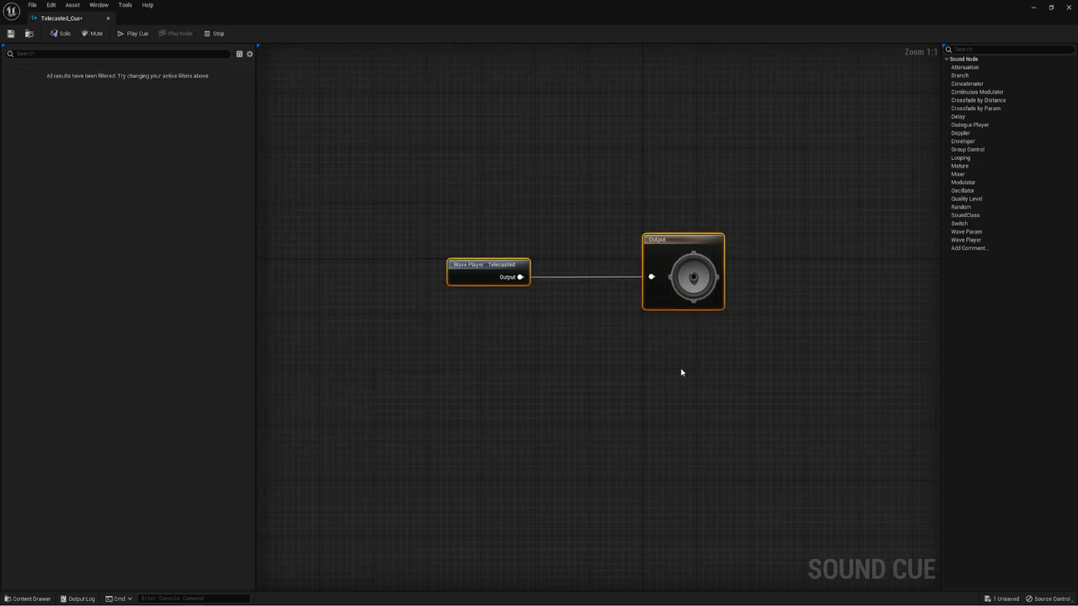
{"action": "left_click_drag", "start_coordinate": [435, 193], "coordinate": [492, 346]}
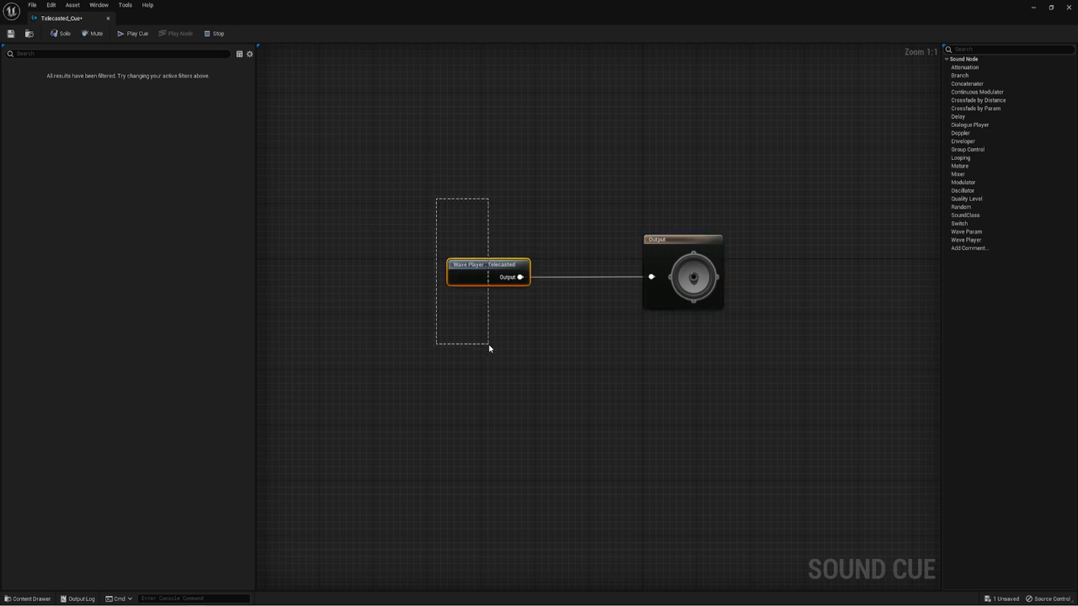
{"action": "left_click", "coordinate": [543, 348]}
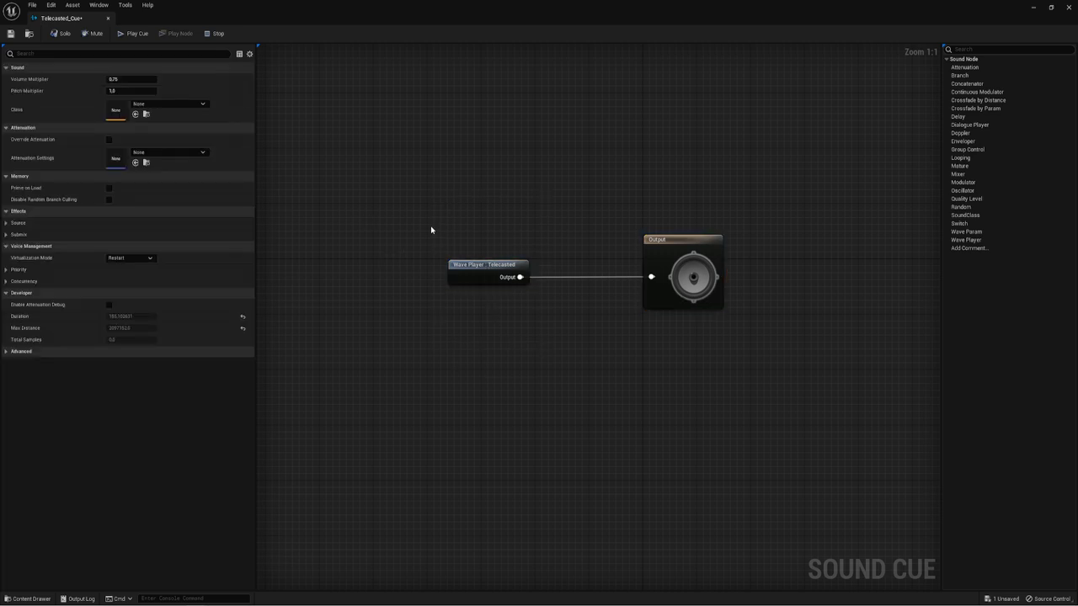
{"action": "right_click_drag", "start_coordinate": [498, 332], "coordinate": [511, 347]}
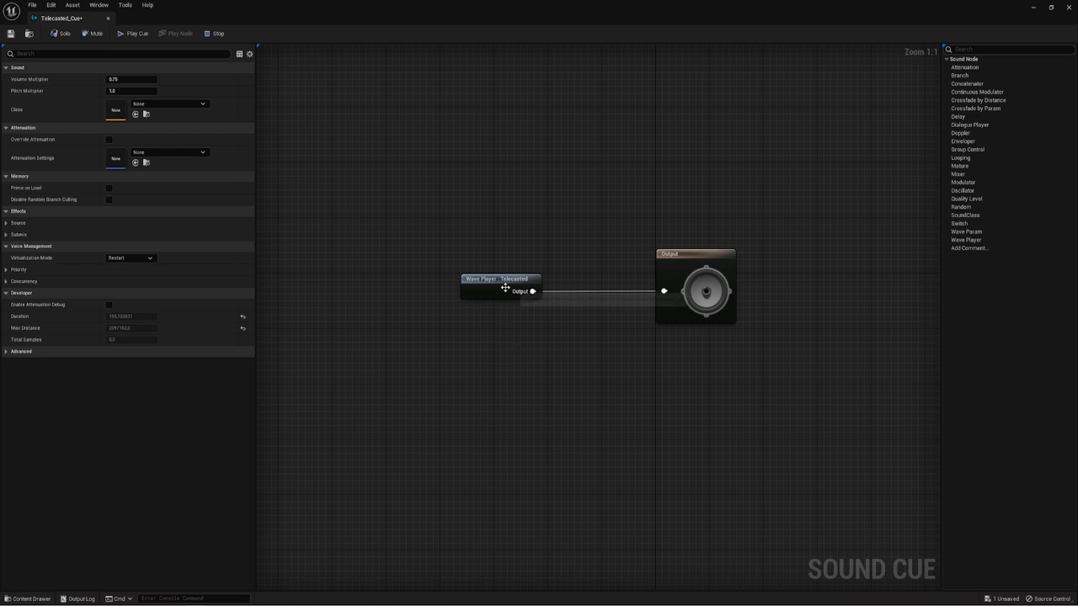
Check the Window menu's panel list and widen the Palette of sound nodes.
{"action": "left_click", "coordinate": [126, 5]}
{"action": "mouse_move", "coordinate": [103, 5]}
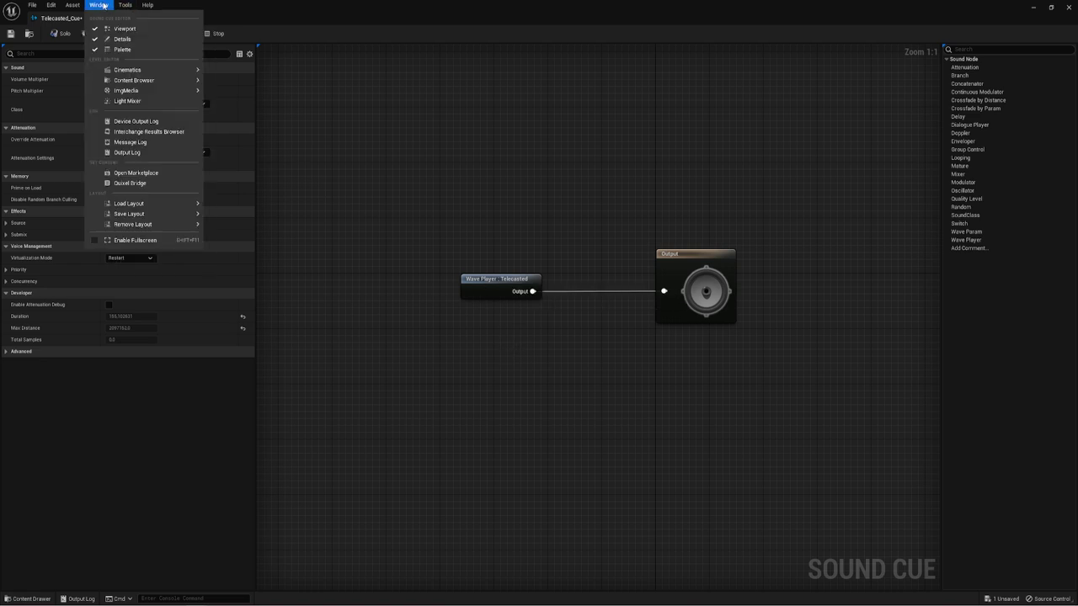
{"action": "left_click", "coordinate": [97, 49]}
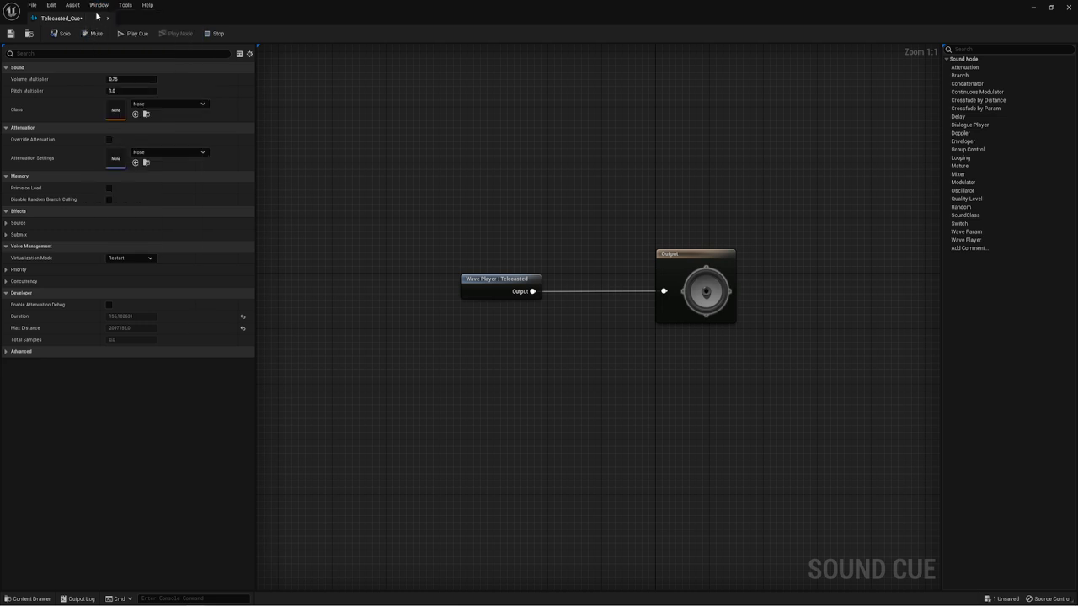
{"action": "left_click", "coordinate": [101, 5]}
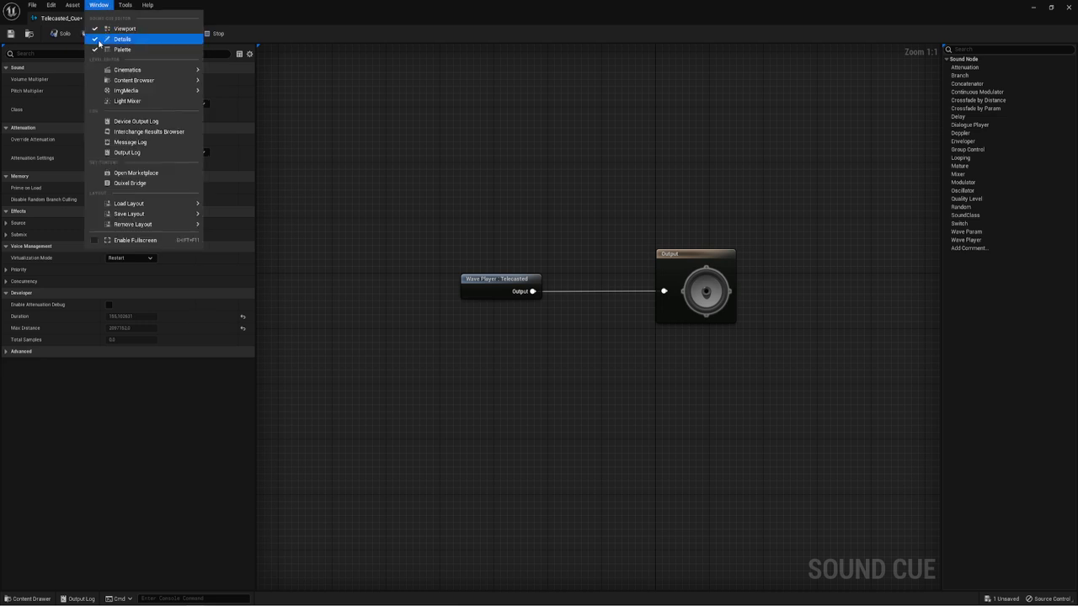
{"action": "left_click", "coordinate": [98, 35]}
{"action": "left_click", "coordinate": [99, 6]}
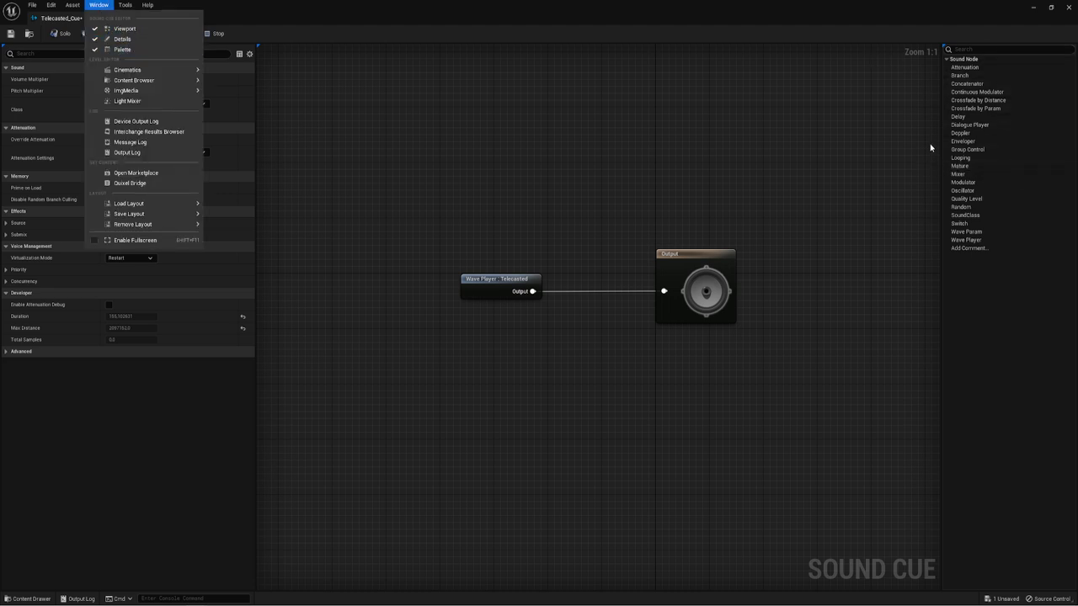
{"action": "left_click_drag", "start_coordinate": [941, 135], "coordinate": [815, 167]}
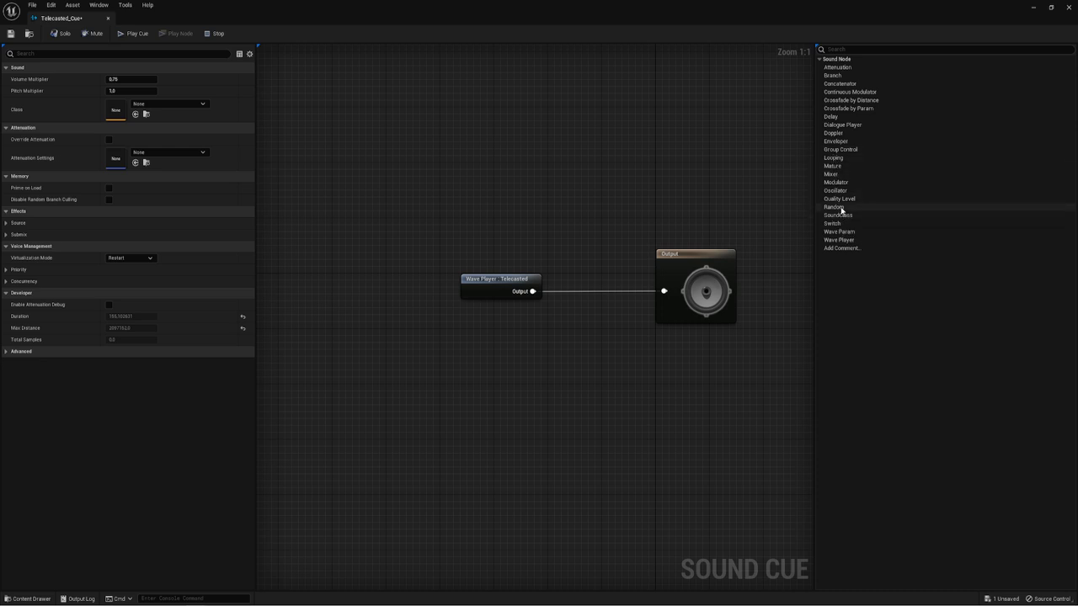
Add Random and Looping nodes from the Palette and shift the Telecasted wave player left.
{"action": "left_click_drag", "start_coordinate": [835, 207], "coordinate": [570, 186]}
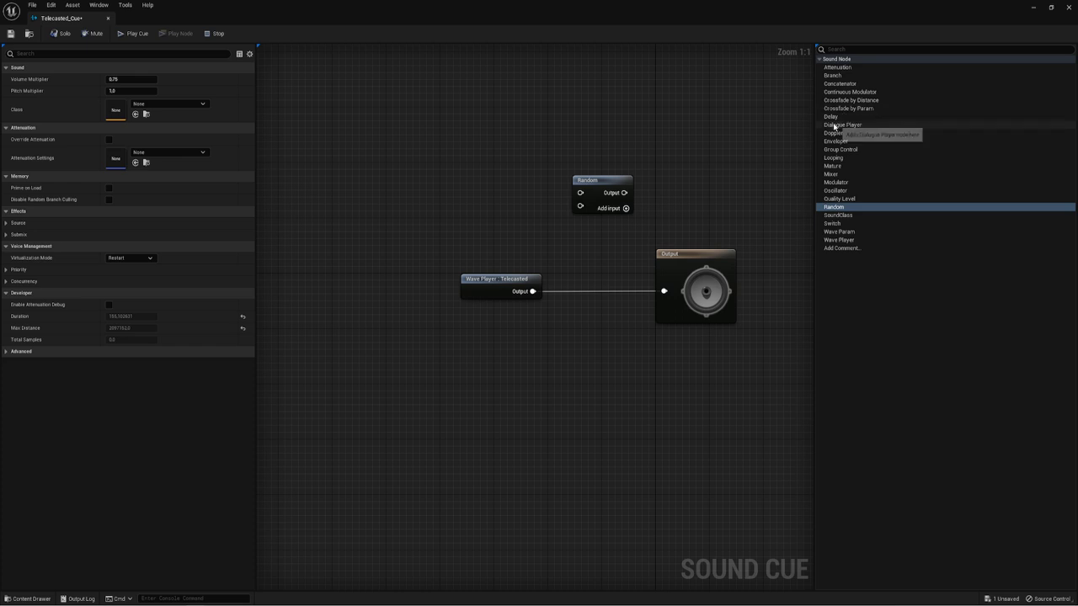
{"action": "mouse_move", "coordinate": [832, 158]}
{"action": "left_mouse_down"}
{"action": "mouse_move", "coordinate": [558, 136]}
{"action": "mouse_move", "coordinate": [634, 140]}
{"action": "left_mouse_up"}
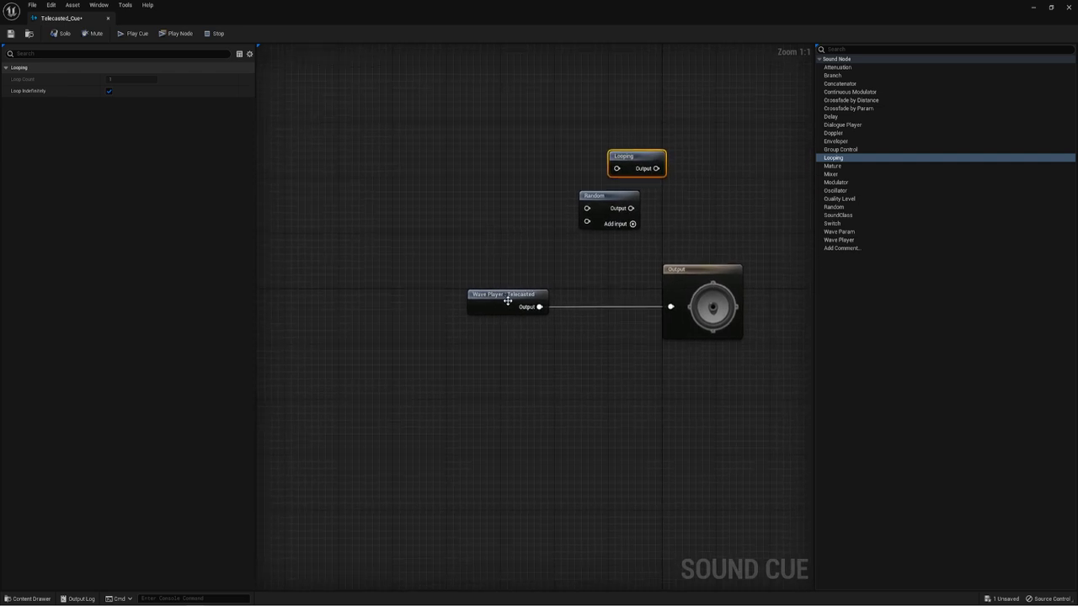
{"action": "left_click_drag", "start_coordinate": [505, 304], "coordinate": [428, 306]}
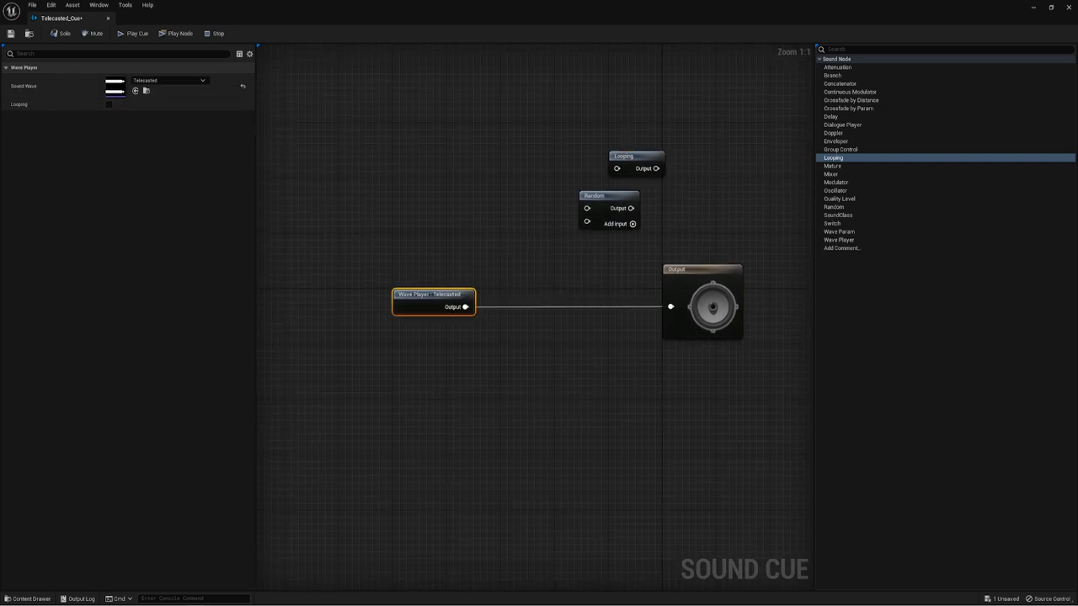
{"action": "right_click_drag", "start_coordinate": [288, 183], "coordinate": [313, 181]}
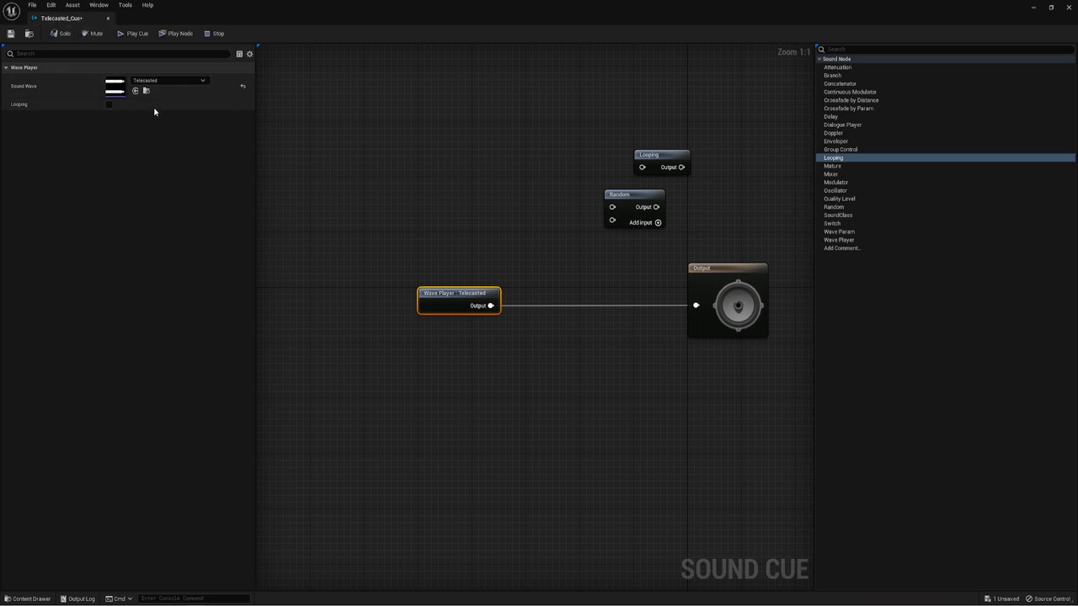
Drag Telecasted2 and Telecasted3 into the cue graph as wave players and dock the editor tab.
{"action": "key", "text": "super+Down"}
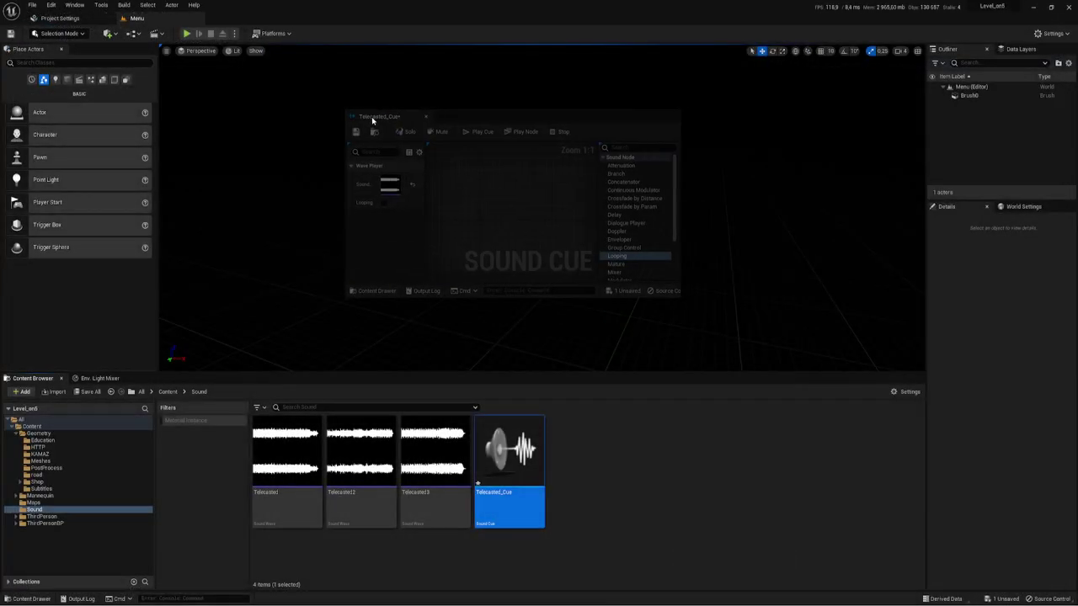
{"action": "scroll", "coordinate": [452, 188], "scroll_direction": "down", "scroll_amount": 4}
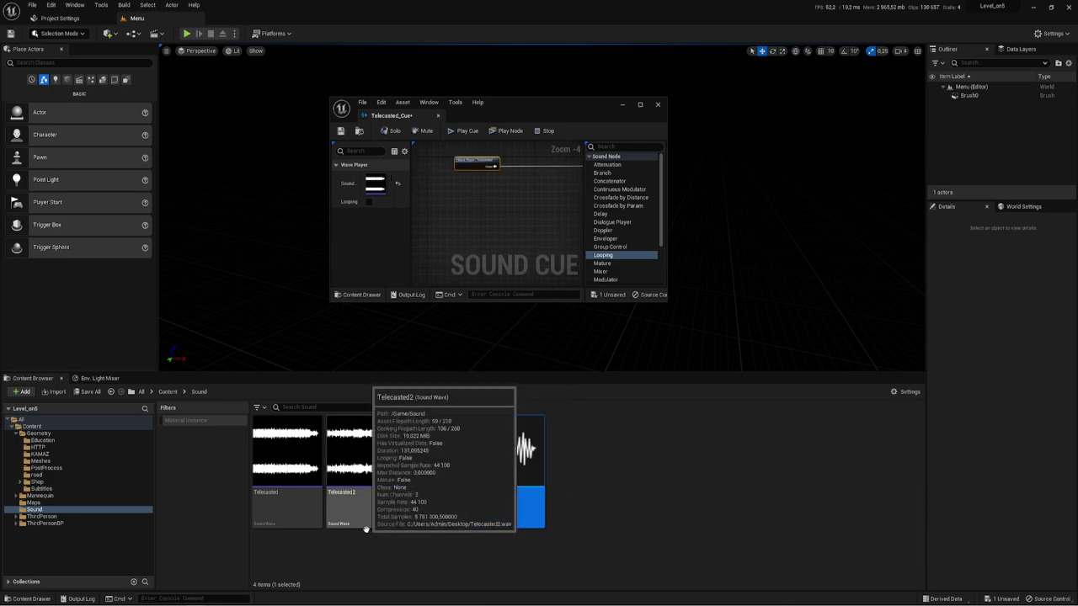
{"action": "left_click", "coordinate": [358, 451]}
{"action": "left_click", "coordinate": [411, 448], "text": "ctrl"}
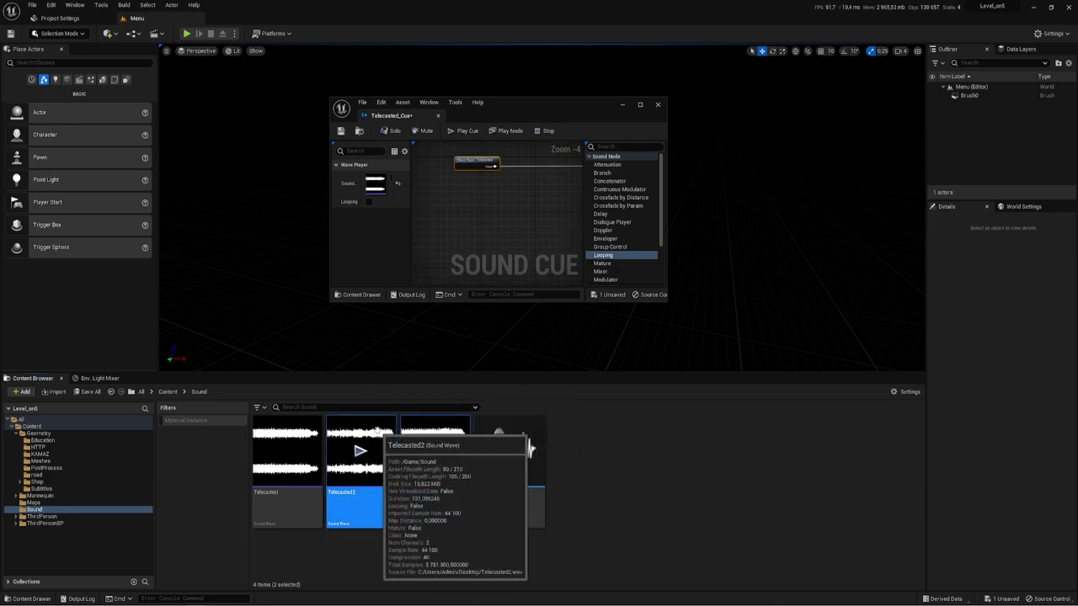
{"action": "mouse_move", "coordinate": [353, 447]}
{"action": "left_mouse_down"}
{"action": "mouse_move", "coordinate": [450, 178]}
{"action": "mouse_move", "coordinate": [477, 179]}
{"action": "mouse_move", "coordinate": [474, 201]}
{"action": "left_mouse_up"}
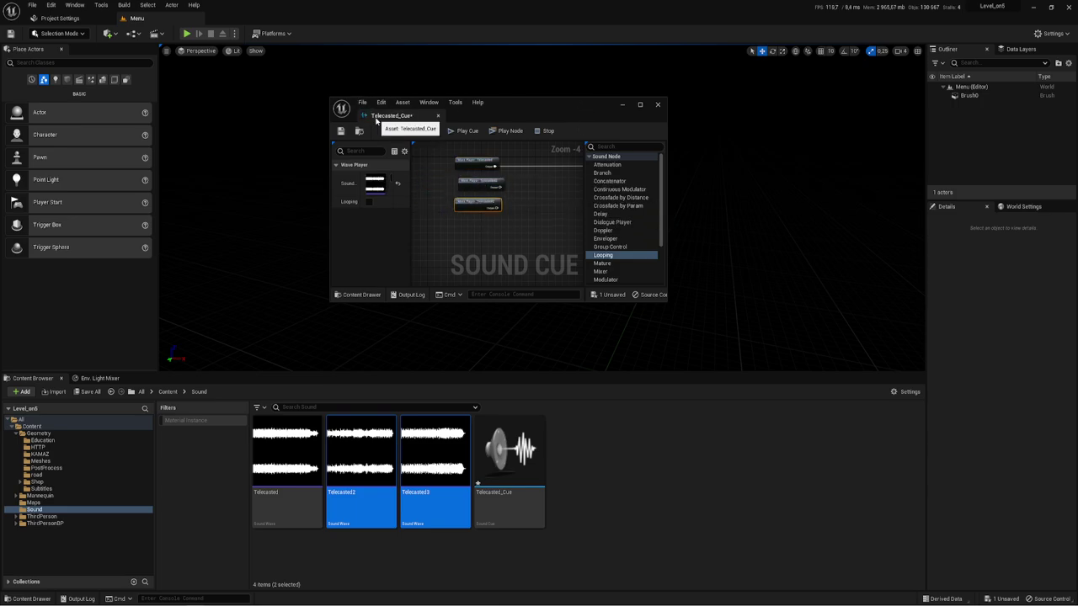
{"action": "left_click_drag", "start_coordinate": [375, 119], "coordinate": [349, 22]}
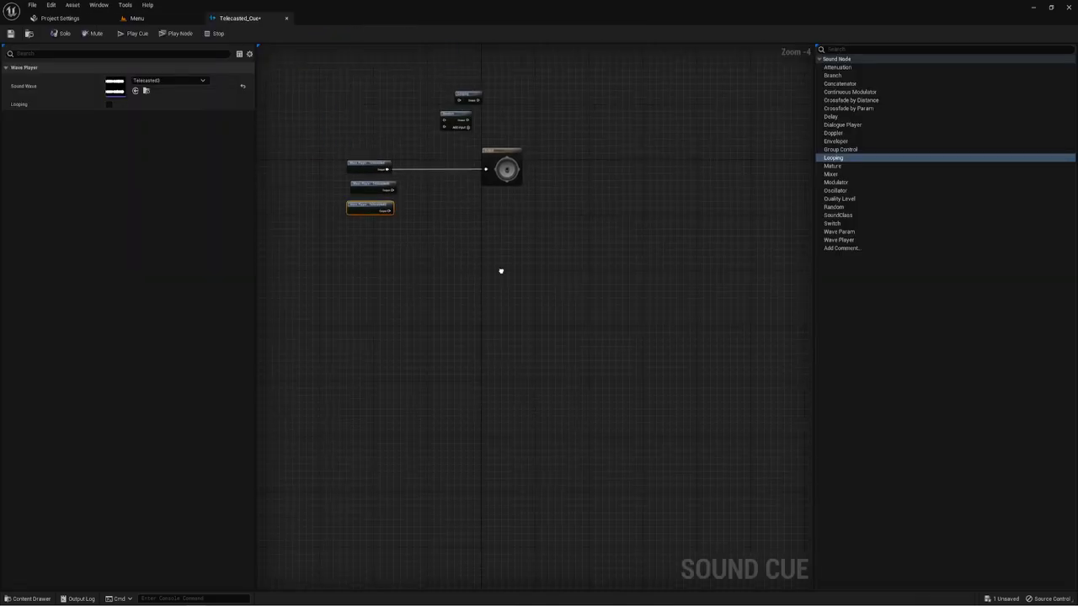
Insert Random before Output, add a third input, and wire Telecasted2 and Telecasted3 into it.
{"action": "scroll", "coordinate": [500, 271], "scroll_direction": "up", "scroll_amount": 4}
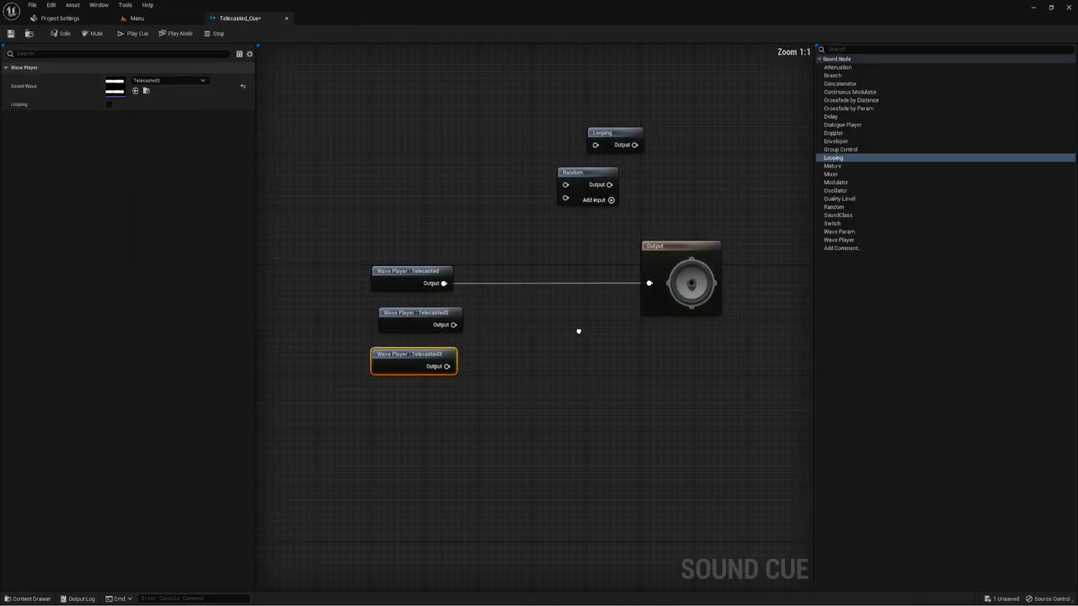
{"action": "left_click", "coordinate": [815, 274]}
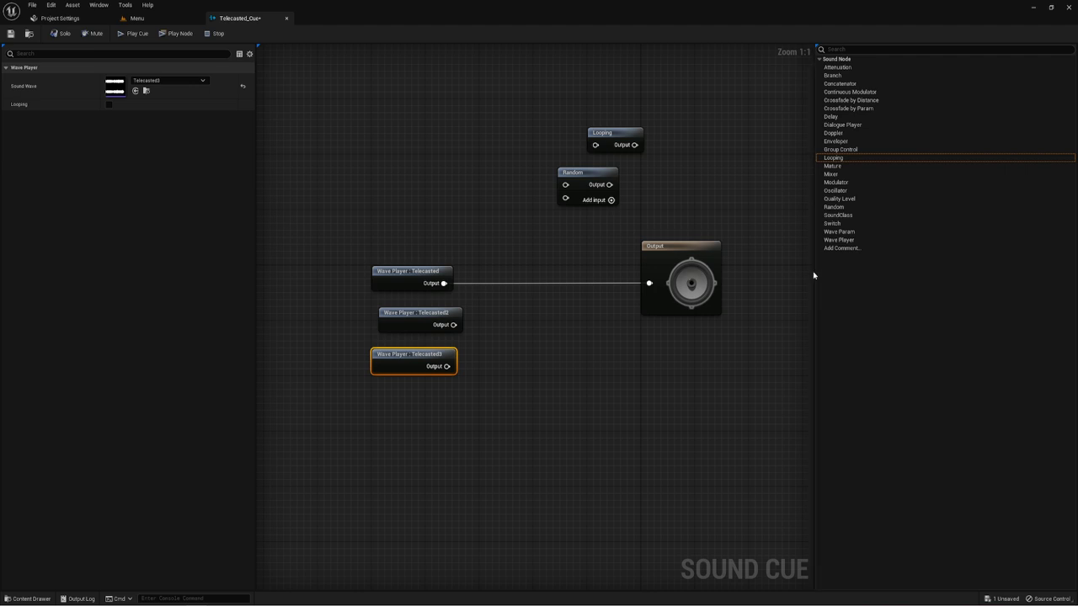
{"action": "left_click_drag", "start_coordinate": [813, 274], "coordinate": [949, 275]}
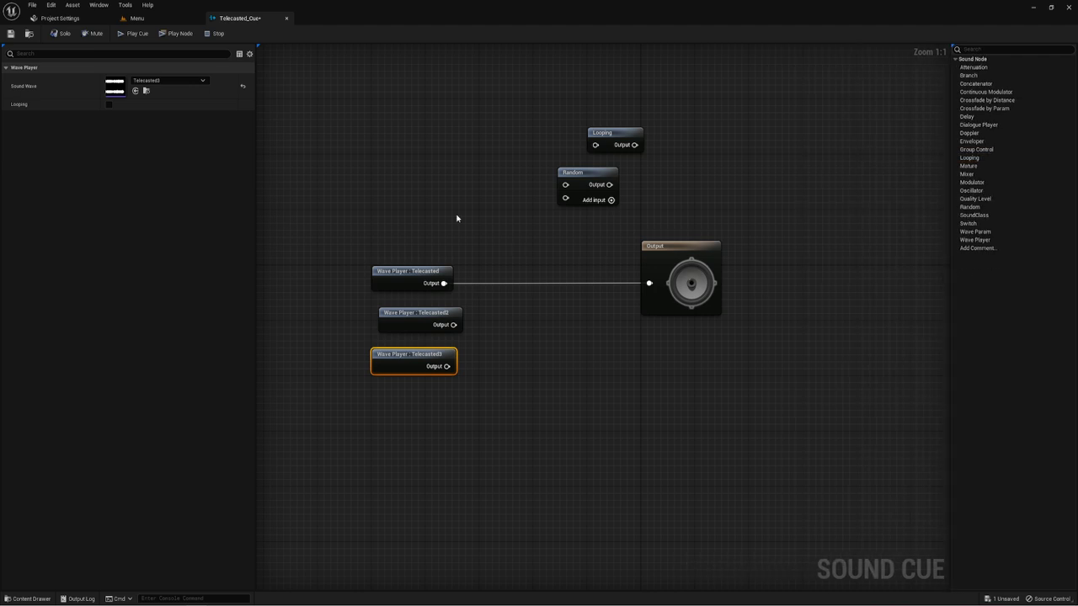
{"action": "left_click_drag", "start_coordinate": [564, 173], "coordinate": [504, 273]}
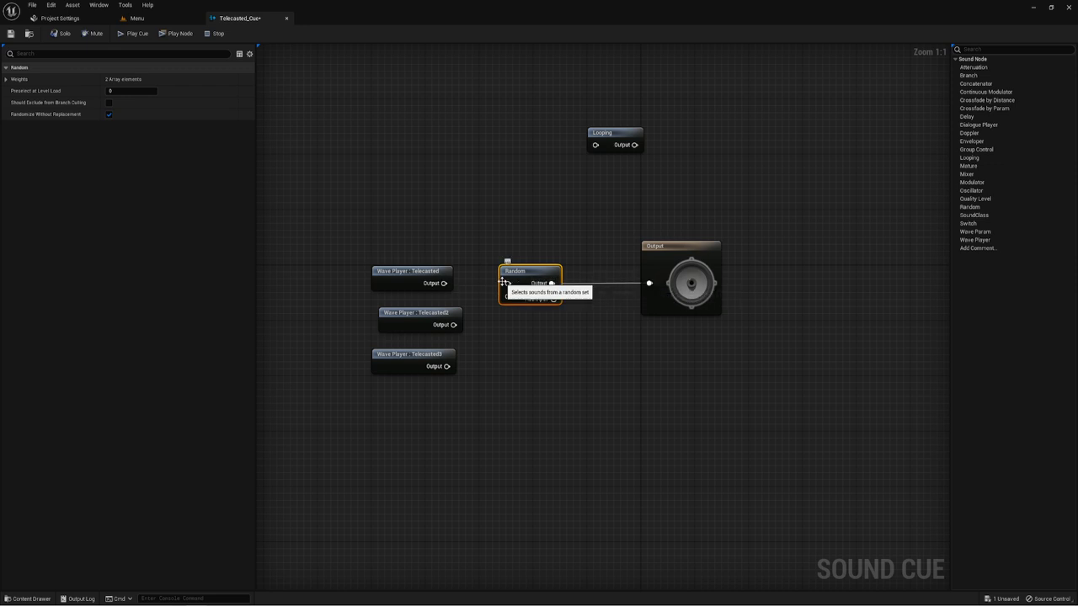
{"action": "left_click_drag", "start_coordinate": [505, 282], "coordinate": [444, 282]}
{"action": "mouse_move", "coordinate": [507, 296]}
{"action": "left_mouse_down"}
{"action": "mouse_move", "coordinate": [438, 326]}
{"action": "mouse_move", "coordinate": [453, 325]}
{"action": "left_mouse_up"}
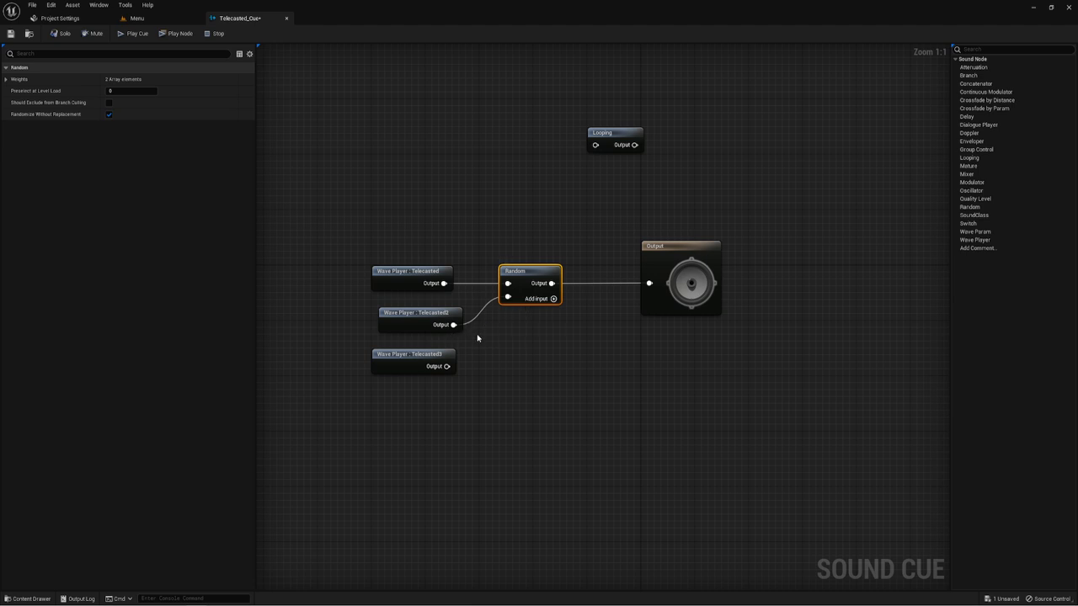
{"action": "left_click", "coordinate": [554, 298]}
{"action": "left_click_drag", "start_coordinate": [507, 309], "coordinate": [447, 366]}
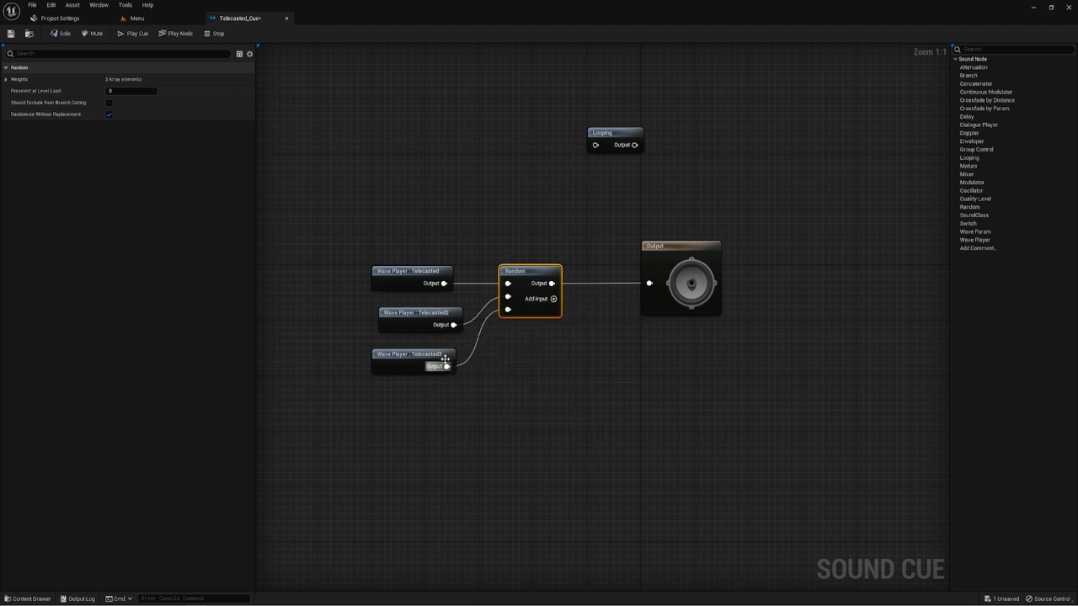
Line up the three wave players neatly beside the Random node.
{"action": "left_click_drag", "start_coordinate": [421, 312], "coordinate": [413, 312]}
{"action": "left_click_drag", "start_coordinate": [405, 357], "coordinate": [405, 351]}
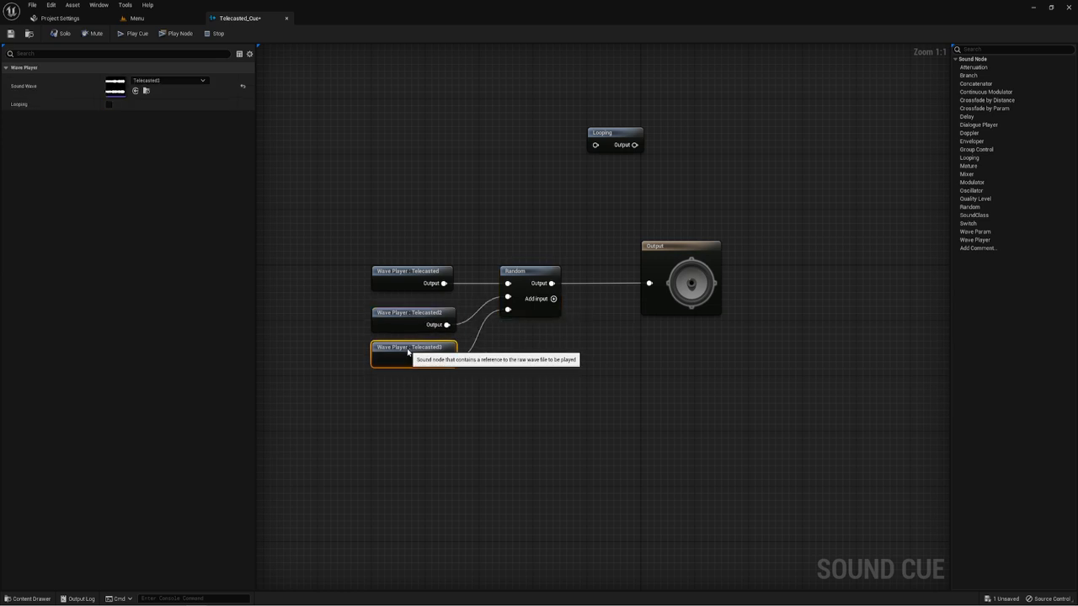
{"action": "mouse_move", "coordinate": [420, 389]}
{"action": "left_mouse_down"}
{"action": "mouse_move", "coordinate": [395, 324]}
{"action": "mouse_move", "coordinate": [417, 321]}
{"action": "left_mouse_up"}
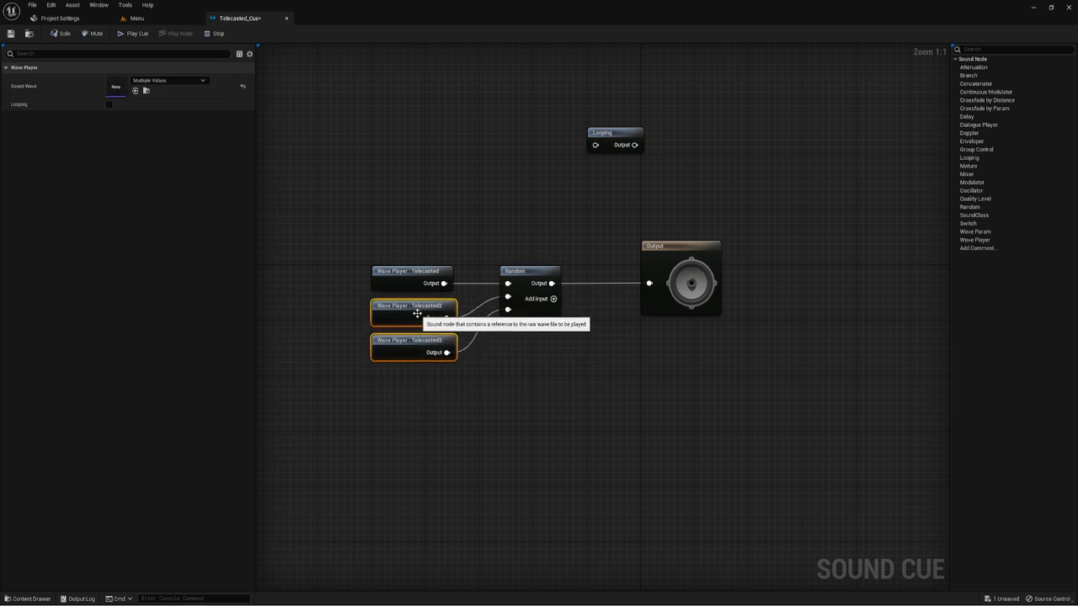
{"action": "left_click", "coordinate": [599, 328]}
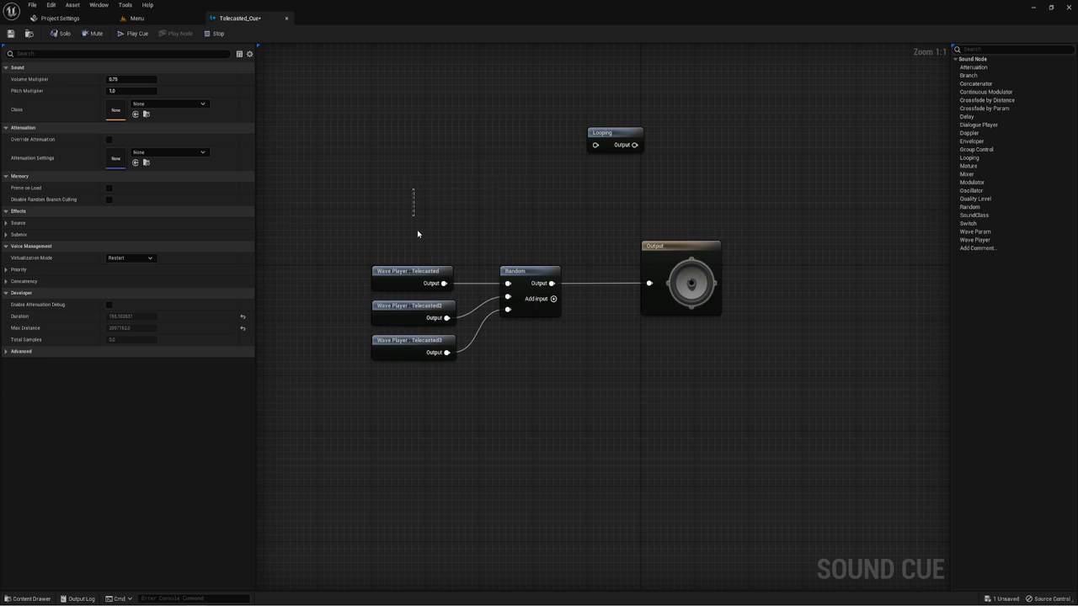
{"action": "left_click_drag", "start_coordinate": [418, 235], "coordinate": [489, 247]}
{"action": "left_click_drag", "start_coordinate": [444, 302], "coordinate": [591, 305]}
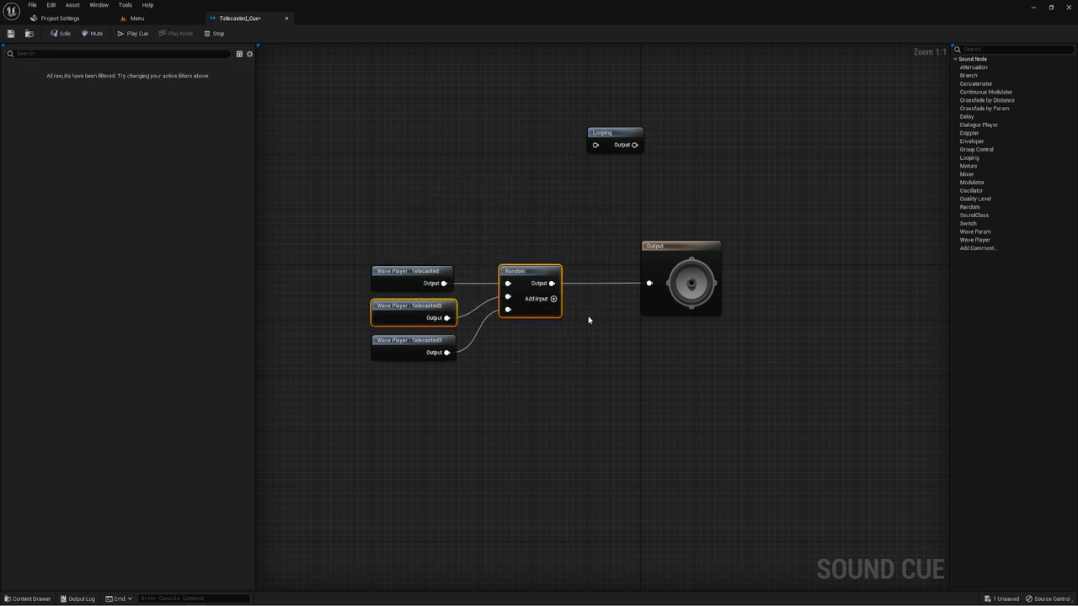
{"action": "left_click", "coordinate": [473, 300]}
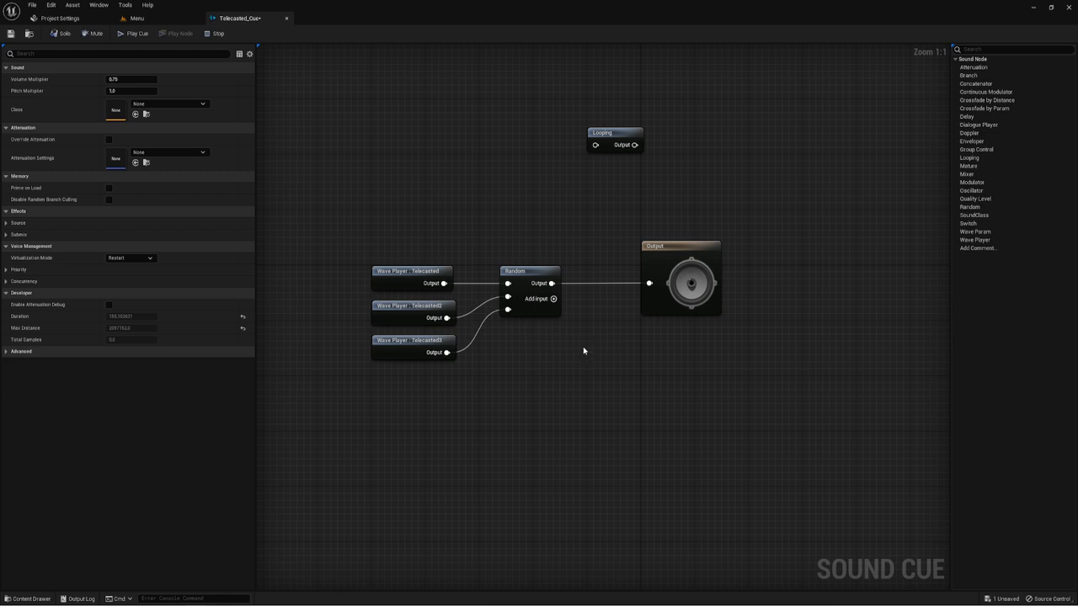
Insert the Looping node between Random and Output.
{"action": "right_click_drag", "start_coordinate": [582, 346], "coordinate": [544, 326]}
{"action": "left_click_drag", "start_coordinate": [644, 235], "coordinate": [744, 239]}
{"action": "mouse_move", "coordinate": [580, 118]}
{"action": "left_mouse_down"}
{"action": "mouse_move", "coordinate": [613, 254]}
{"action": "mouse_move", "coordinate": [713, 266]}
{"action": "left_mouse_up"}
{"action": "left_click_drag", "start_coordinate": [592, 262], "coordinate": [514, 262]}
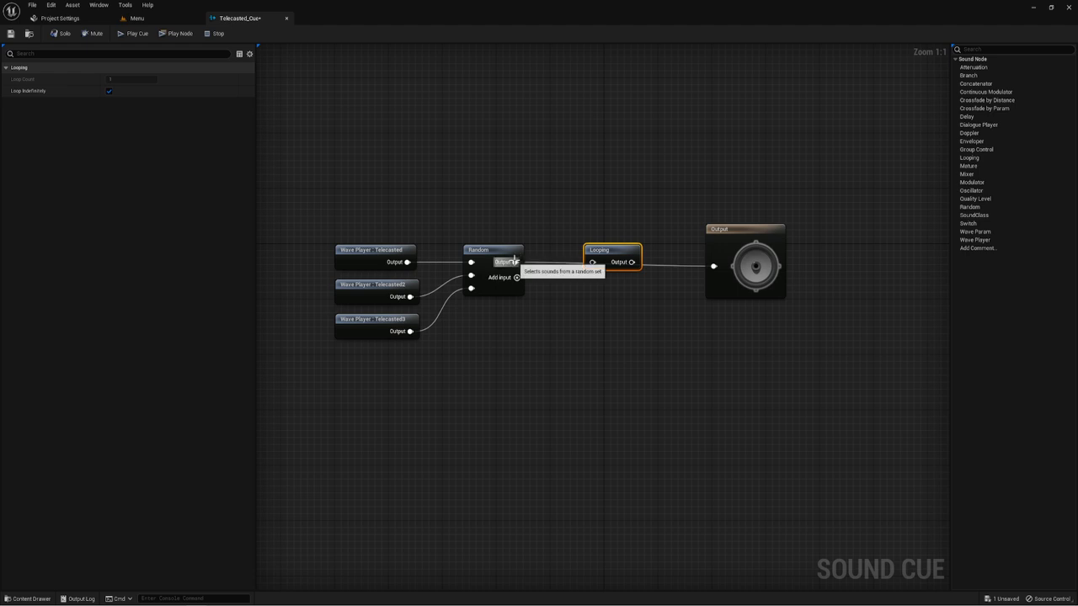
{"action": "left_click_drag", "start_coordinate": [632, 262], "coordinate": [715, 266]}
Move Looping and Output left so they sit close beside Random.
{"action": "left_click_drag", "start_coordinate": [561, 186], "coordinate": [356, 379]}
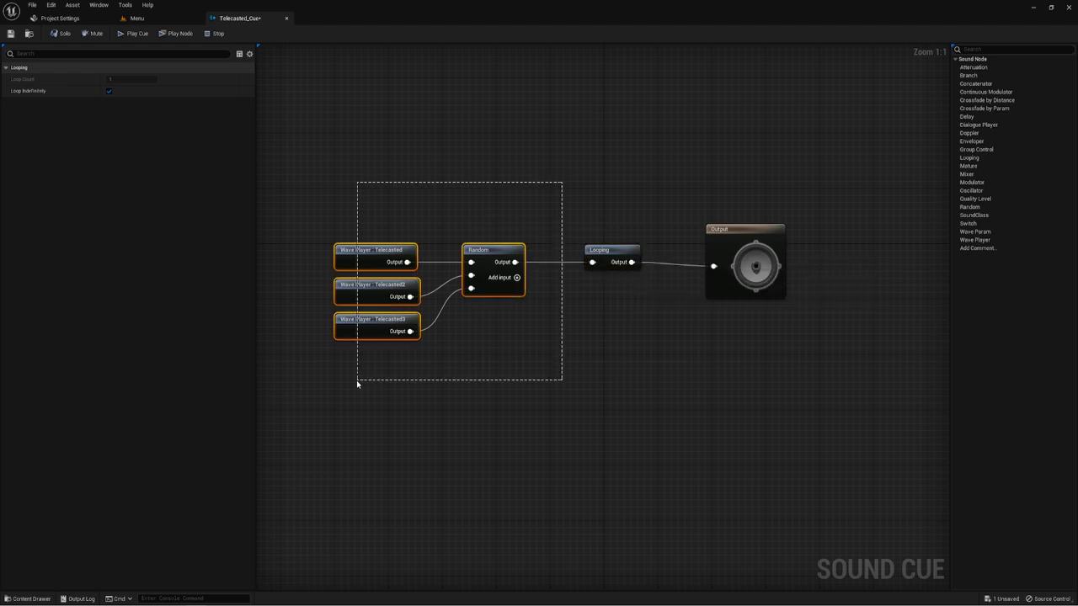
{"action": "left_click_drag", "start_coordinate": [305, 211], "coordinate": [544, 405]}
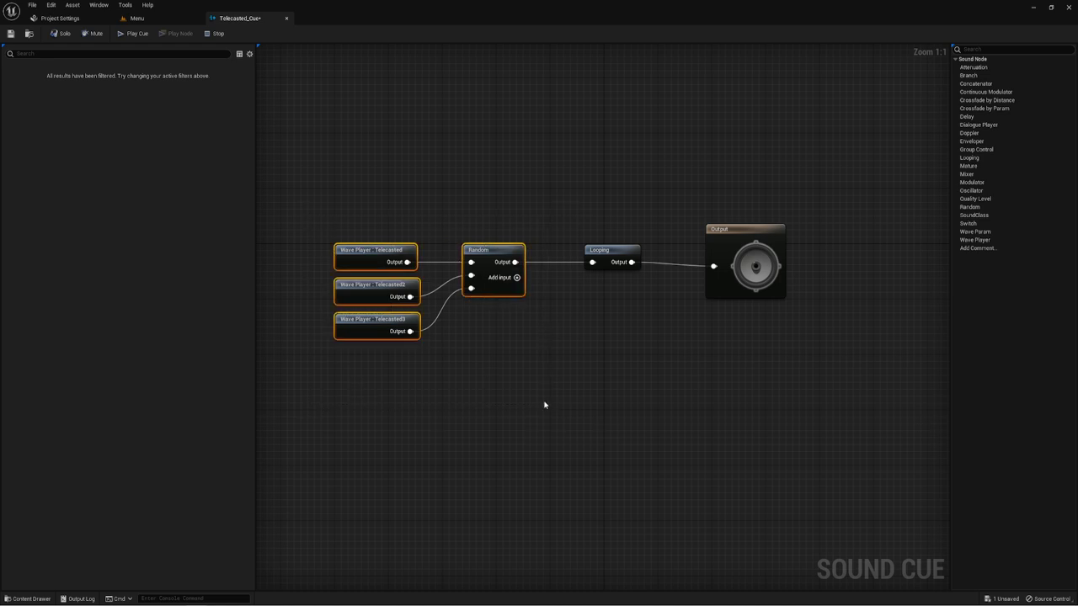
{"action": "left_click_drag", "start_coordinate": [590, 210], "coordinate": [627, 296]}
{"action": "left_click", "coordinate": [492, 318]}
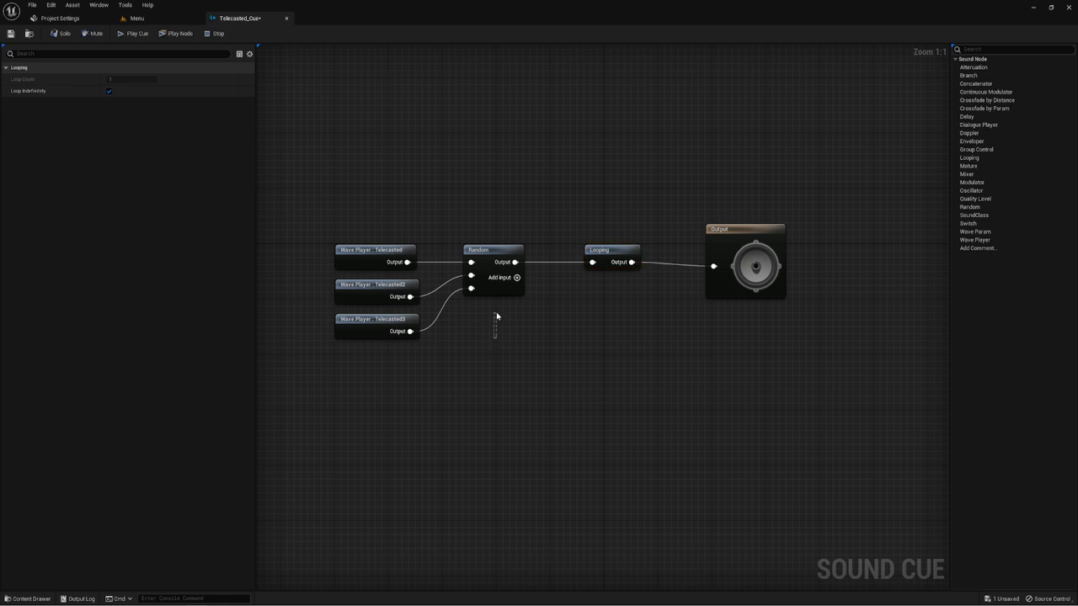
{"action": "left_click", "coordinate": [409, 324]}
{"action": "left_click_drag", "start_coordinate": [458, 211], "coordinate": [520, 348]}
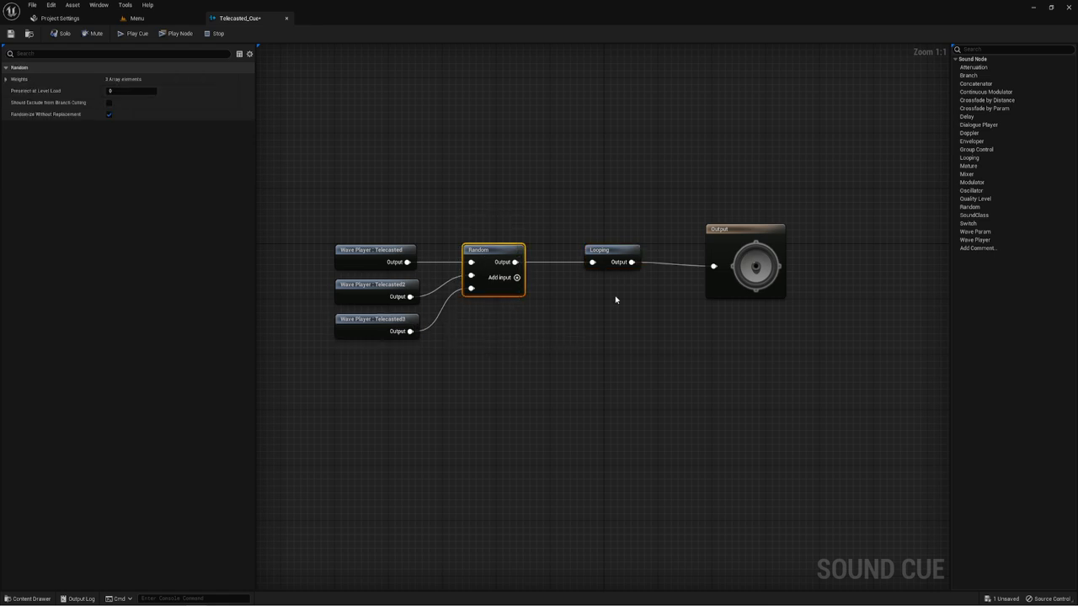
{"action": "left_click_drag", "start_coordinate": [604, 250], "coordinate": [584, 250]}
{"action": "left_click_drag", "start_coordinate": [739, 241], "coordinate": [683, 233]}
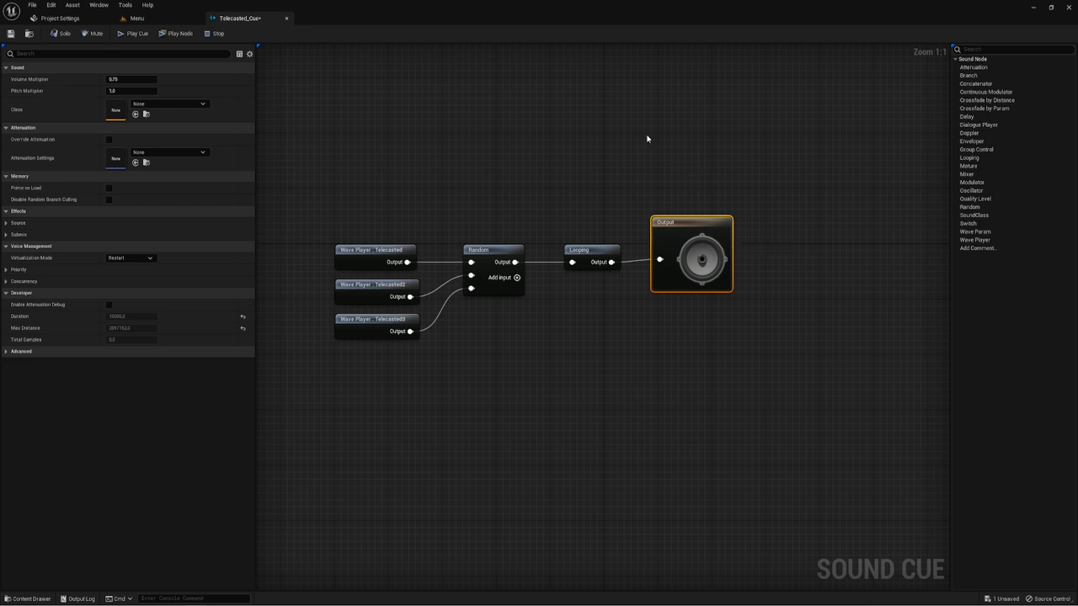
Set the Output node's Volume Multiplier to 1.0.
{"action": "left_click_drag", "start_coordinate": [642, 138], "coordinate": [750, 317]}
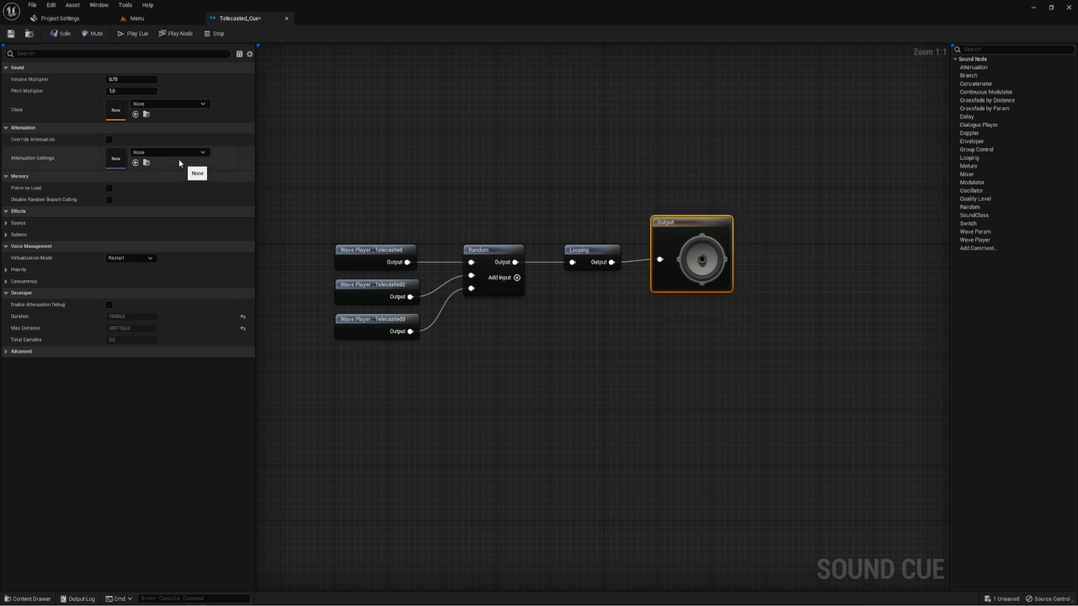
{"action": "left_click_drag", "start_coordinate": [637, 184], "coordinate": [752, 318]}
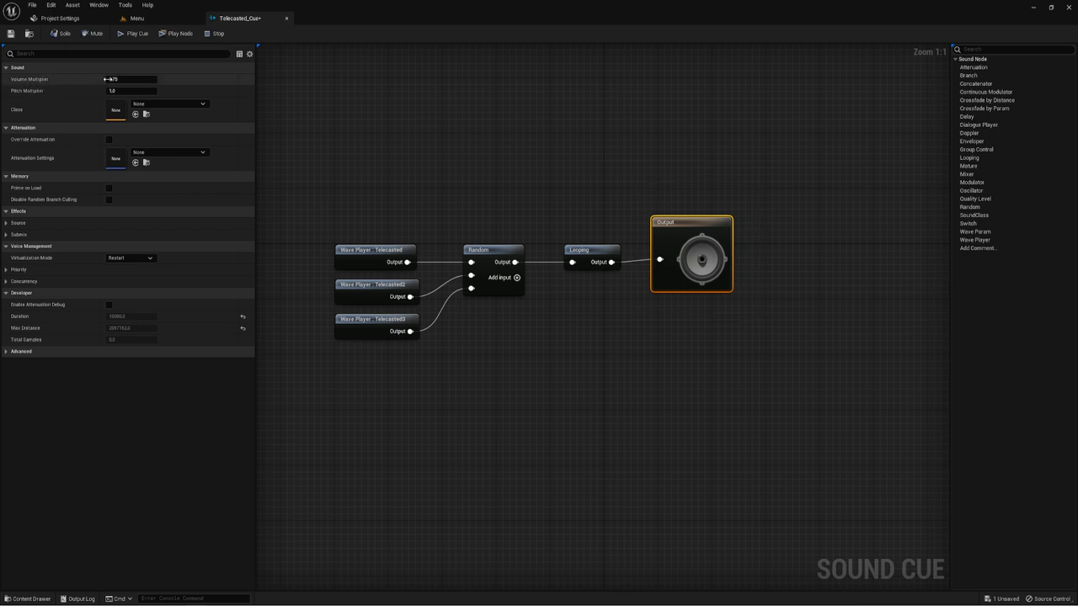
{"action": "left_click", "coordinate": [141, 80]}
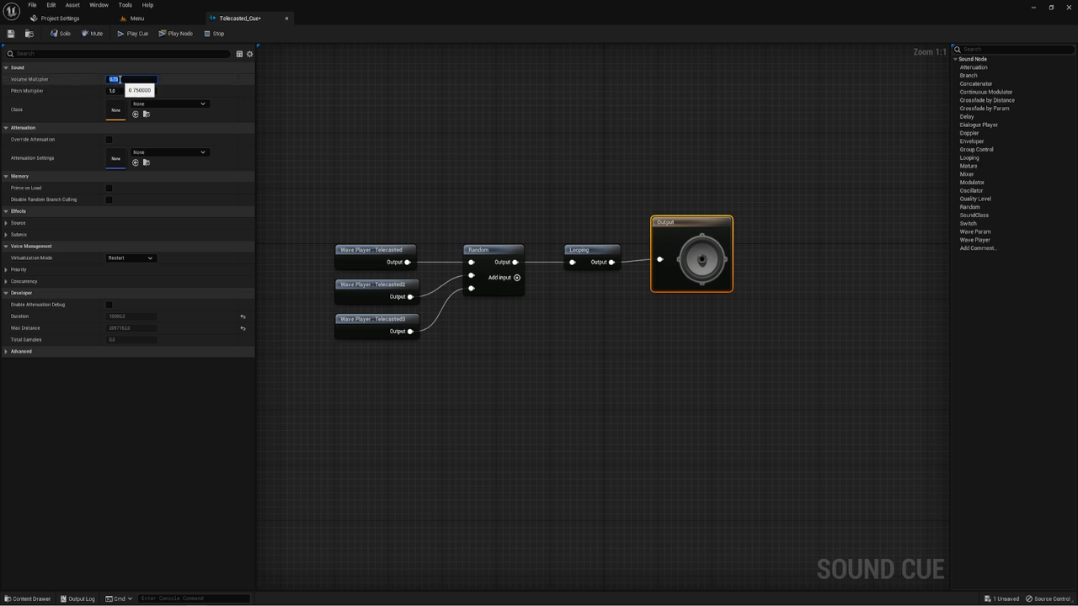
{"action": "type", "text": "1"}
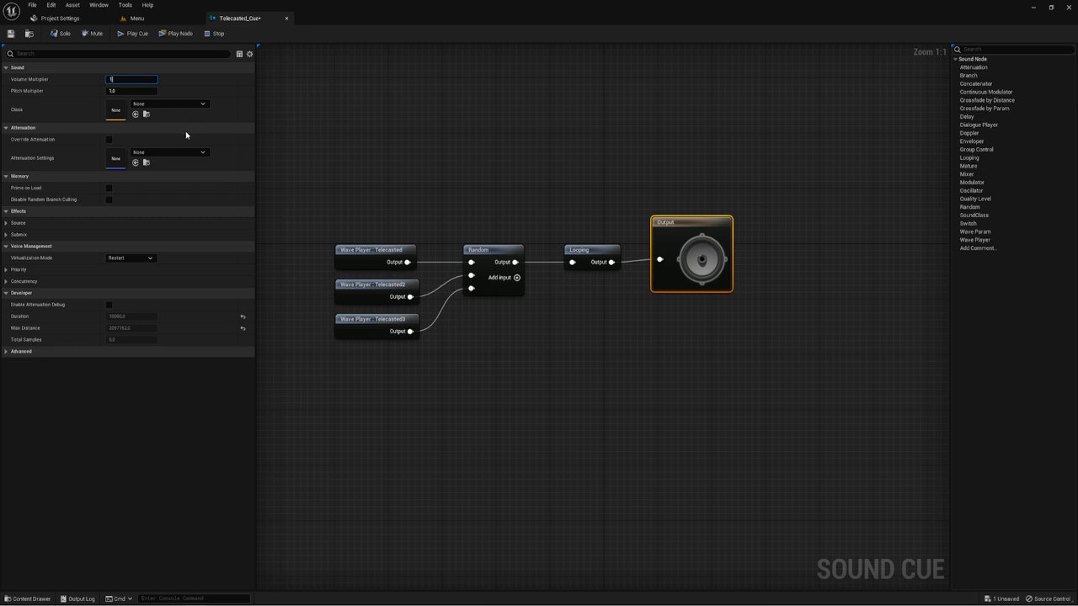
{"action": "key", "text": "Return"}
{"action": "left_click", "coordinate": [418, 183]}
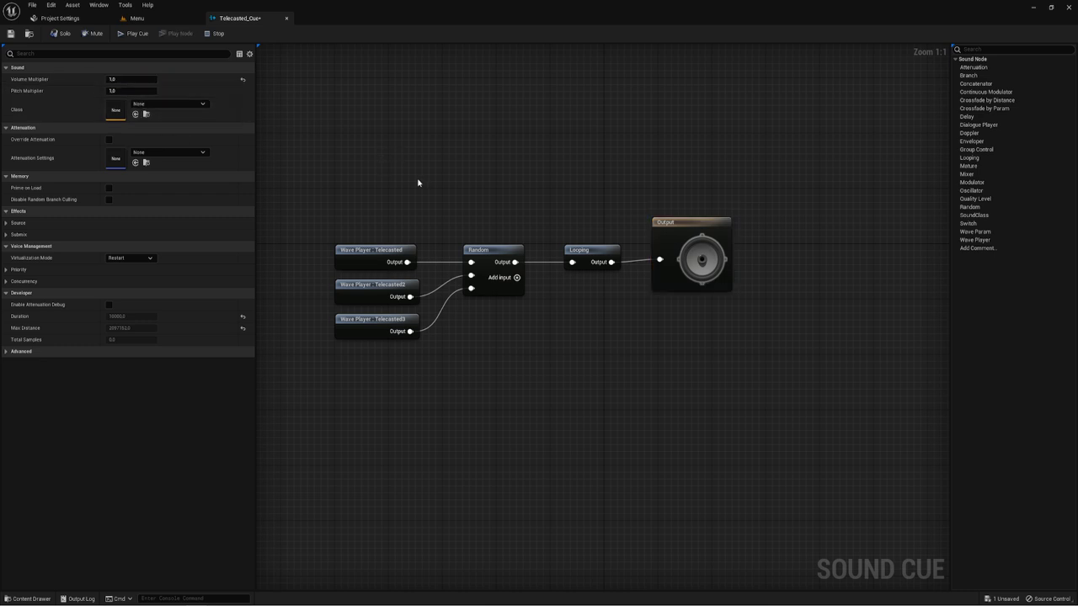
Nudge the wave players, Random and Looping nodes slightly right.
{"action": "left_click_drag", "start_coordinate": [338, 155], "coordinate": [582, 372]}
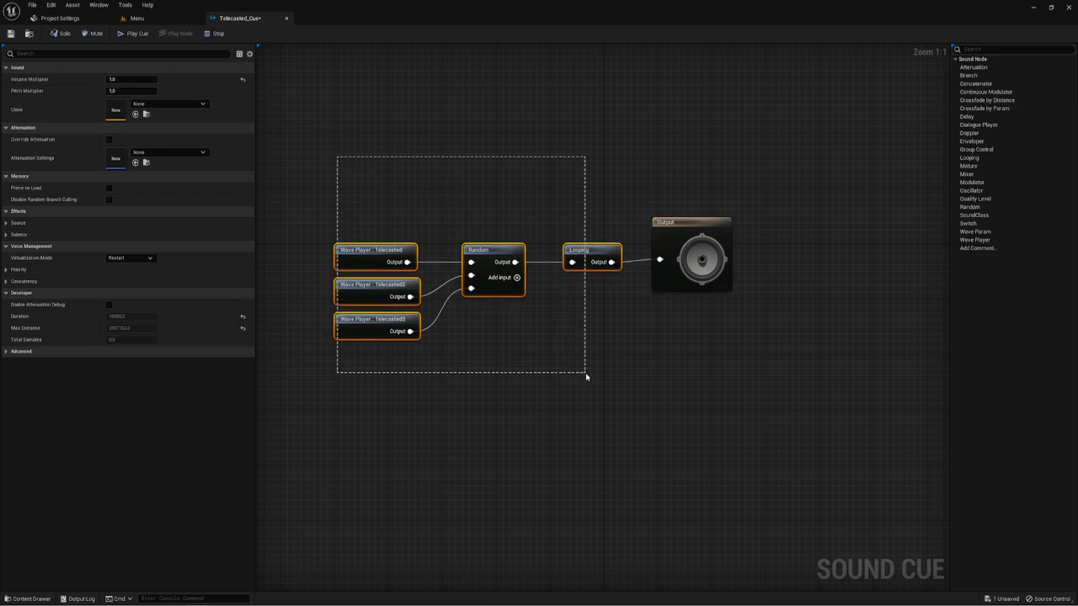
{"action": "left_click_drag", "start_coordinate": [376, 260], "coordinate": [383, 259]}
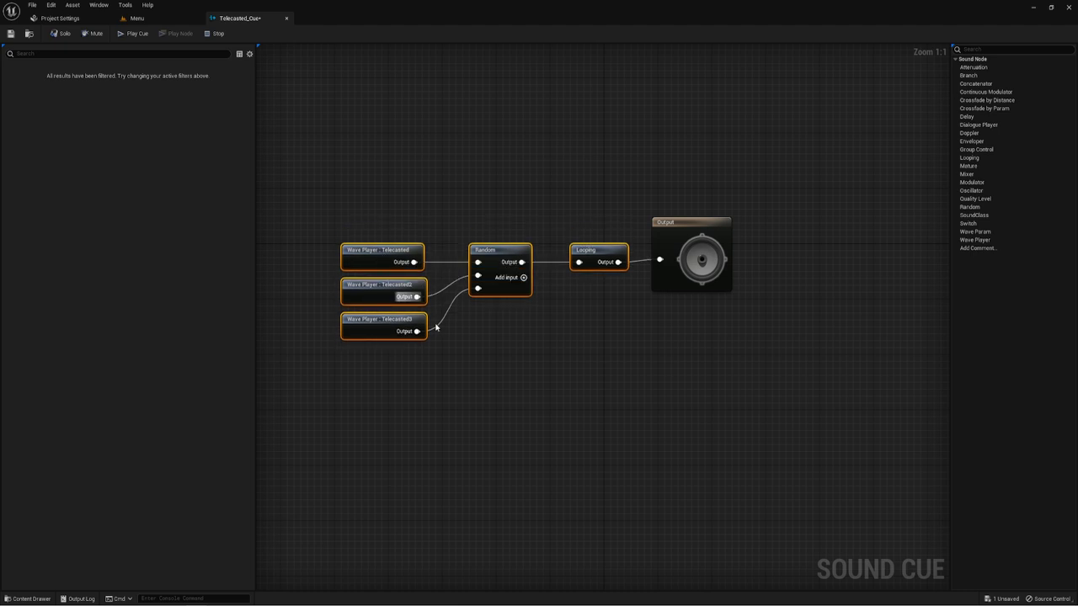
{"action": "left_click", "coordinate": [453, 262]}
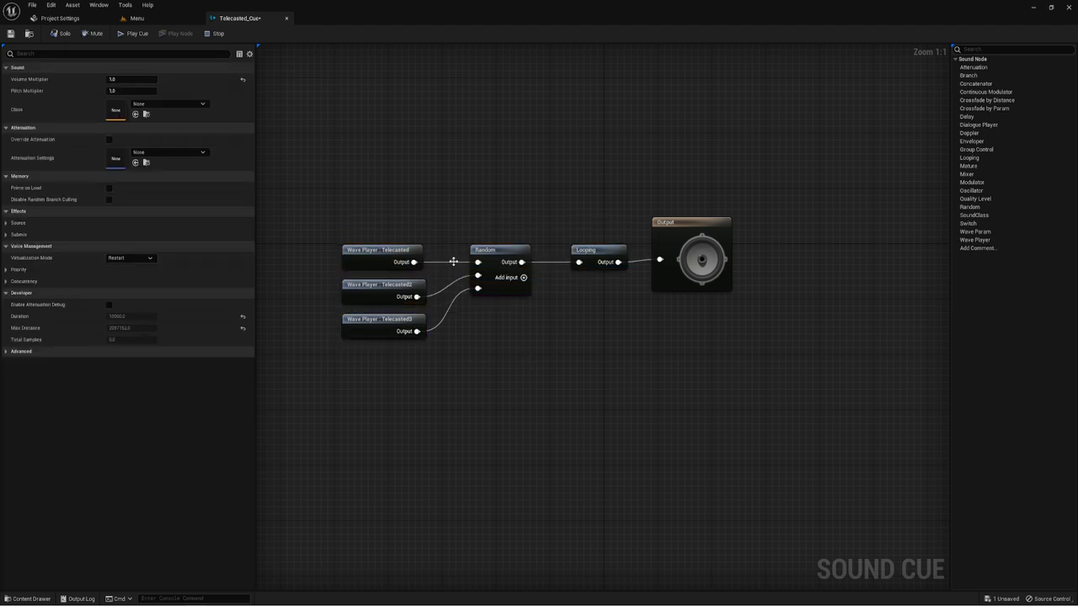
Play-test the Menu level, then stop the session.
{"action": "left_click", "coordinate": [169, 22]}
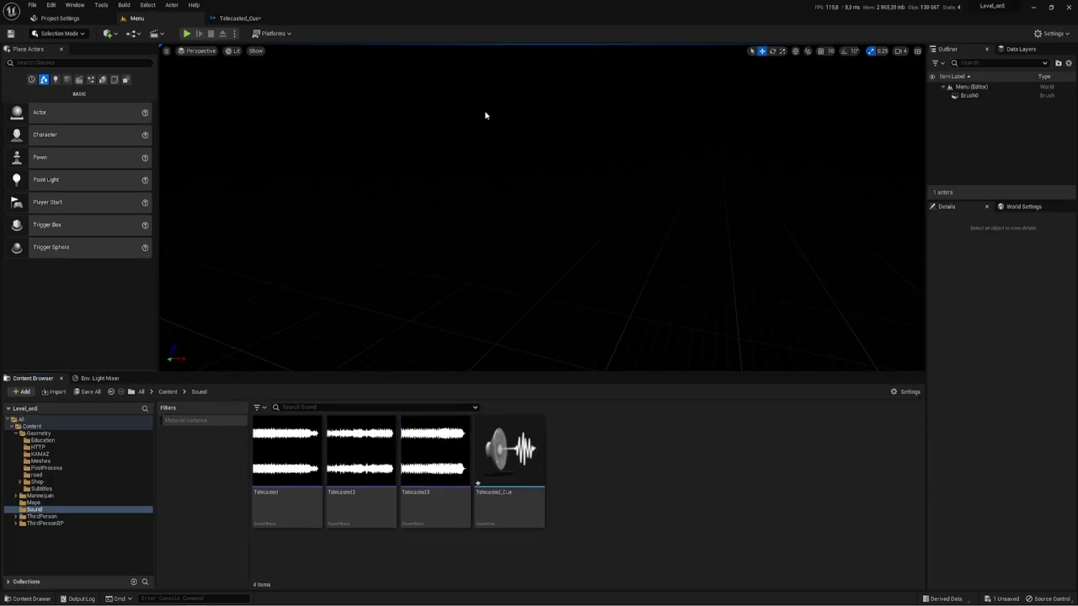
{"action": "left_click", "coordinate": [186, 33]}
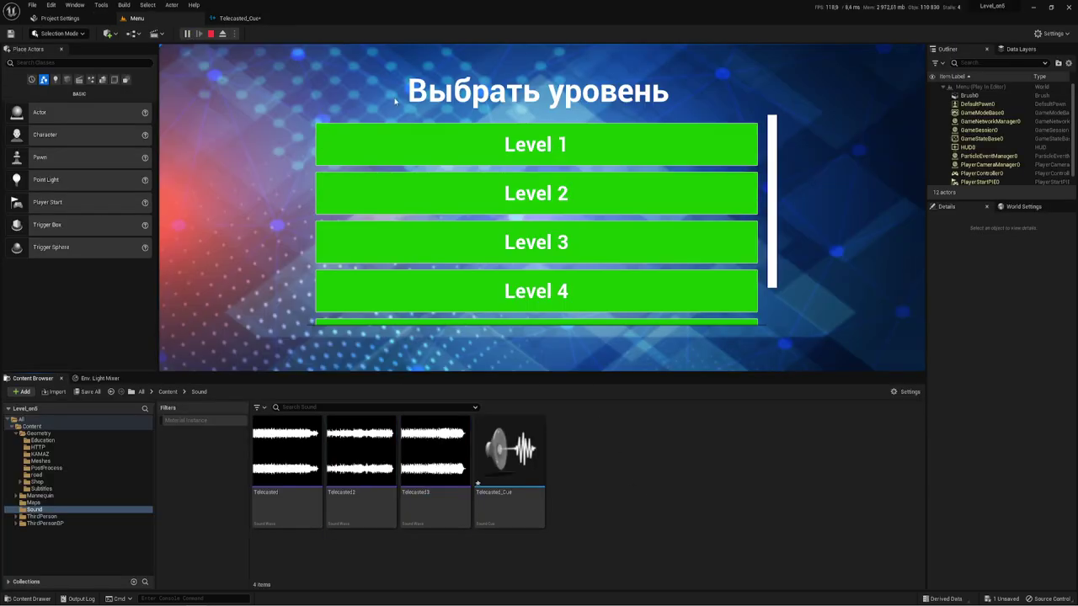
{"action": "scroll", "coordinate": [673, 193], "scroll_direction": "down", "scroll_amount": 2}
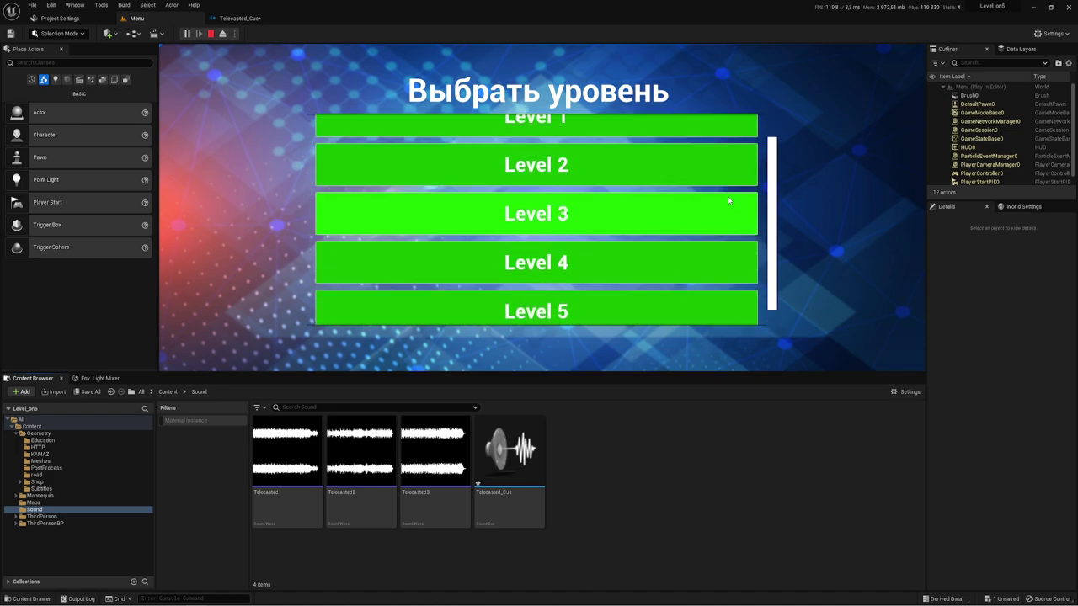
{"action": "scroll", "coordinate": [673, 194], "scroll_direction": "up", "scroll_amount": 2}
{"action": "left_click", "coordinate": [210, 34]}
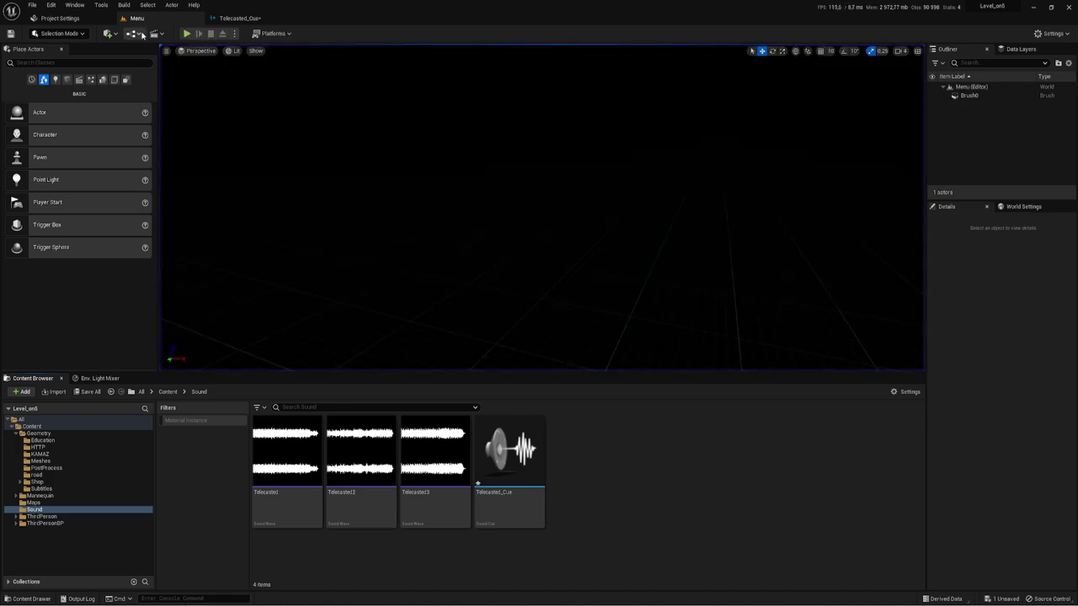
Open the Menu level's Level Blueprint from the Blueprints toolbar menu.
{"action": "left_click", "coordinate": [133, 34]}
{"action": "left_click", "coordinate": [174, 95]}
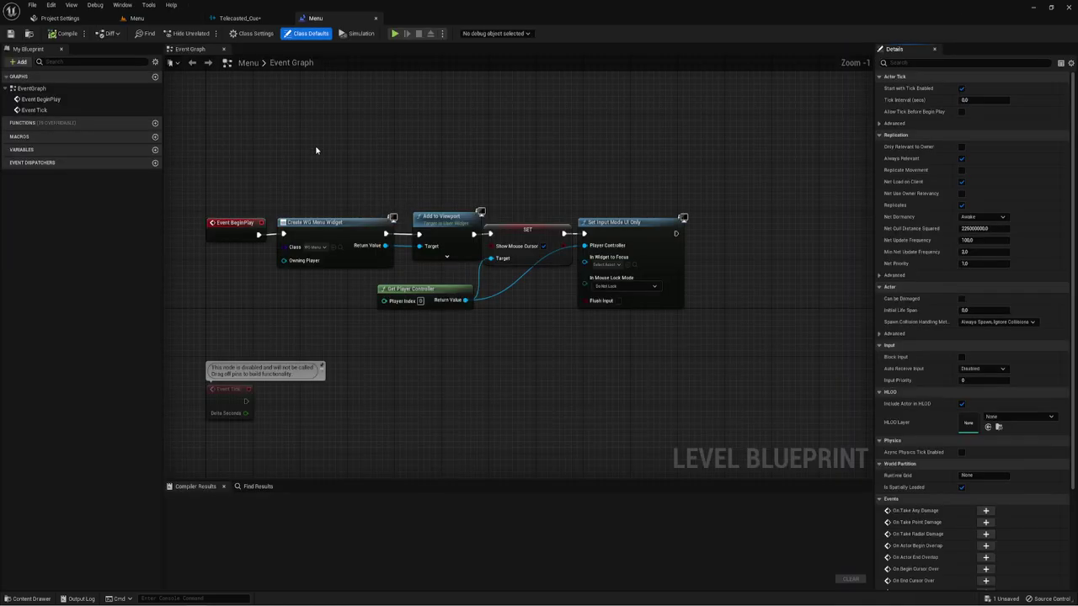
{"action": "left_click", "coordinate": [140, 19]}
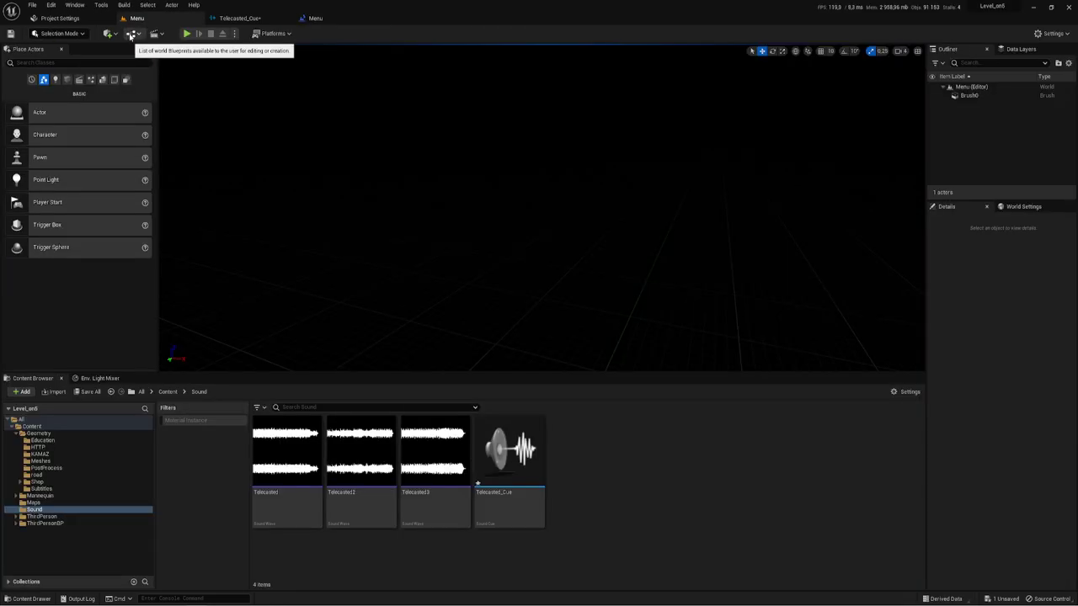
{"action": "left_click", "coordinate": [132, 33]}
{"action": "mouse_move", "coordinate": [182, 78]}
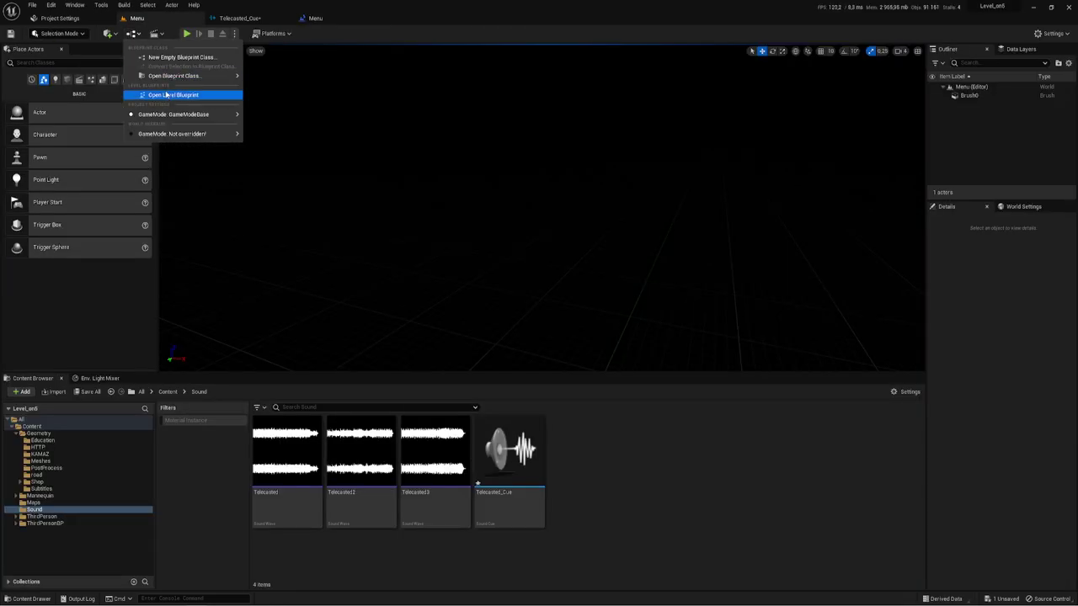
In the Event Graph, move Event Tick down and inspect the BeginPlay widget-setup nodes.
{"action": "left_click", "coordinate": [315, 18]}
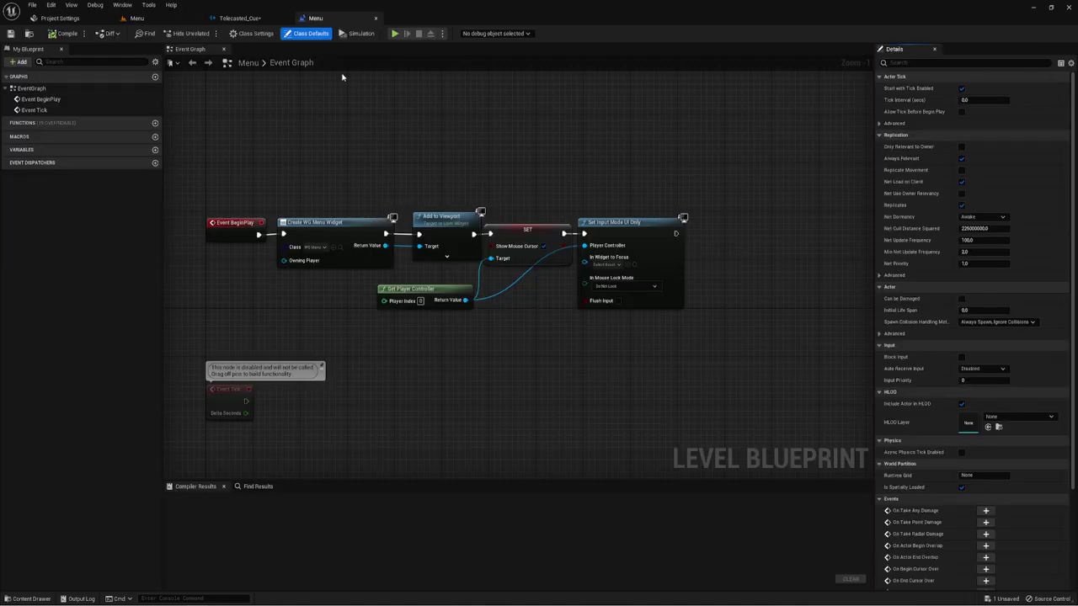
{"action": "right_click_drag", "start_coordinate": [505, 350], "coordinate": [230, 307]}
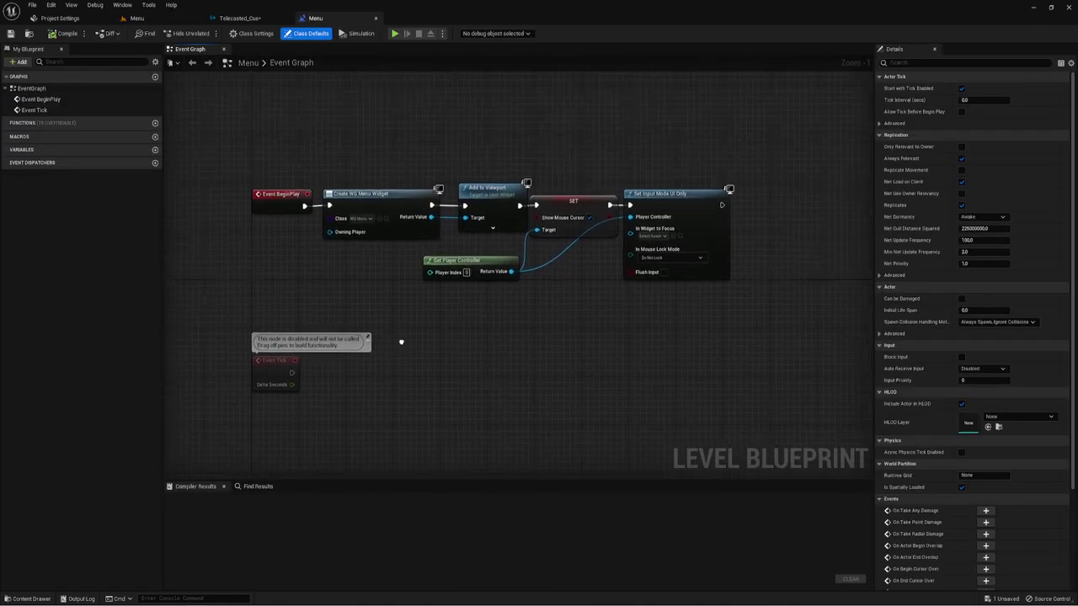
{"action": "left_click_drag", "start_coordinate": [250, 354], "coordinate": [255, 459]}
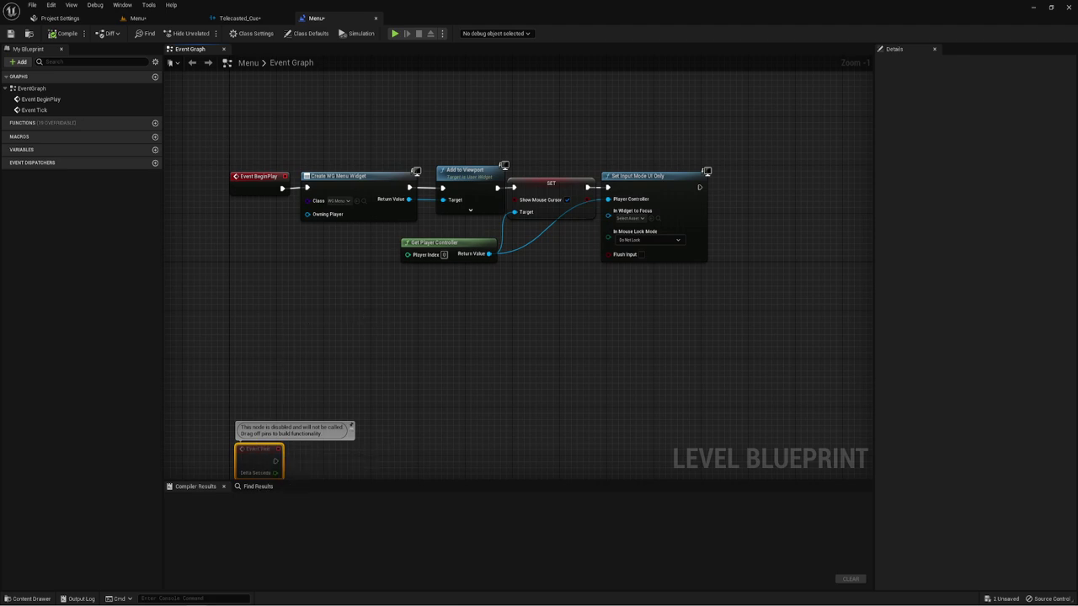
{"action": "mouse_move", "coordinate": [228, 173]}
{"action": "left_mouse_down"}
{"action": "mouse_move", "coordinate": [550, 336]}
{"action": "mouse_move", "coordinate": [635, 352]}
{"action": "left_mouse_up"}
{"action": "left_click", "coordinate": [468, 370]}
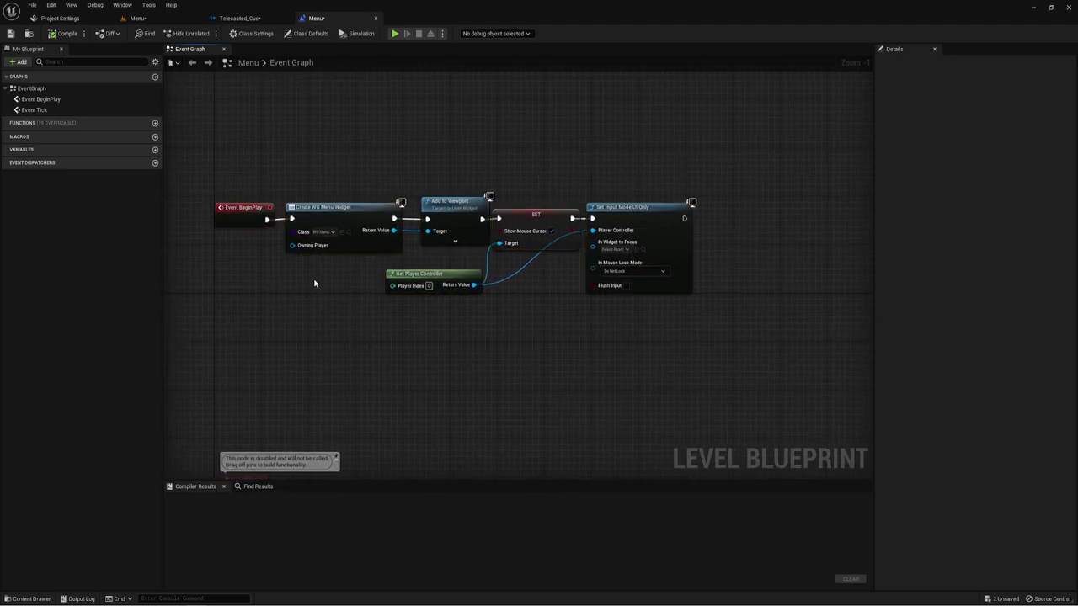
{"action": "left_click_drag", "start_coordinate": [314, 283], "coordinate": [371, 187]}
{"action": "mouse_move", "coordinate": [361, 132]}
{"action": "left_mouse_down"}
{"action": "mouse_move", "coordinate": [465, 222]}
{"action": "mouse_move", "coordinate": [446, 273]}
{"action": "left_mouse_up"}
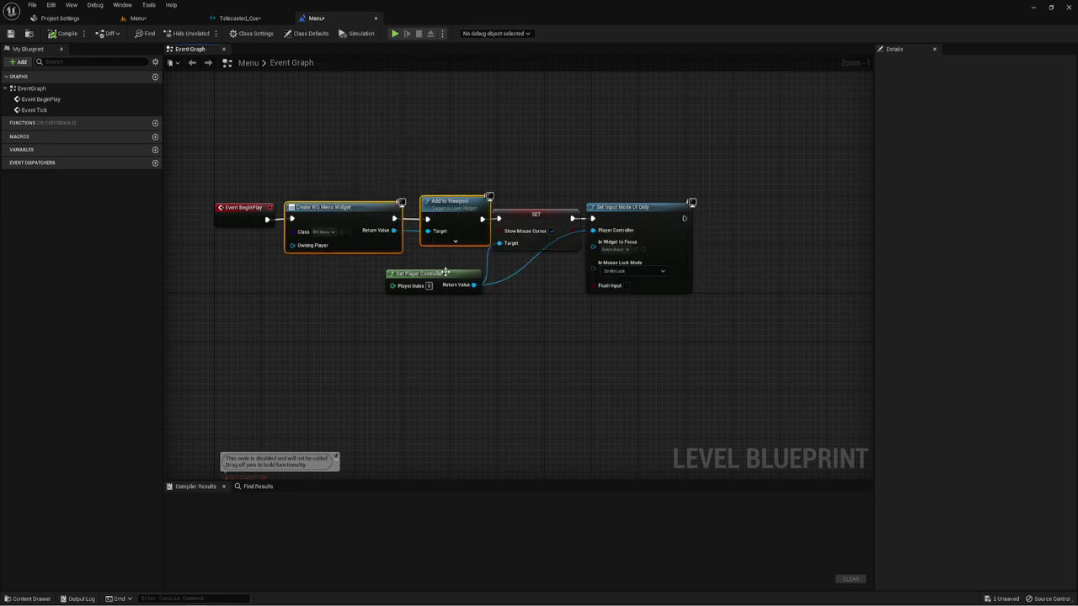
{"action": "left_click_drag", "start_coordinate": [469, 334], "coordinate": [552, 276]}
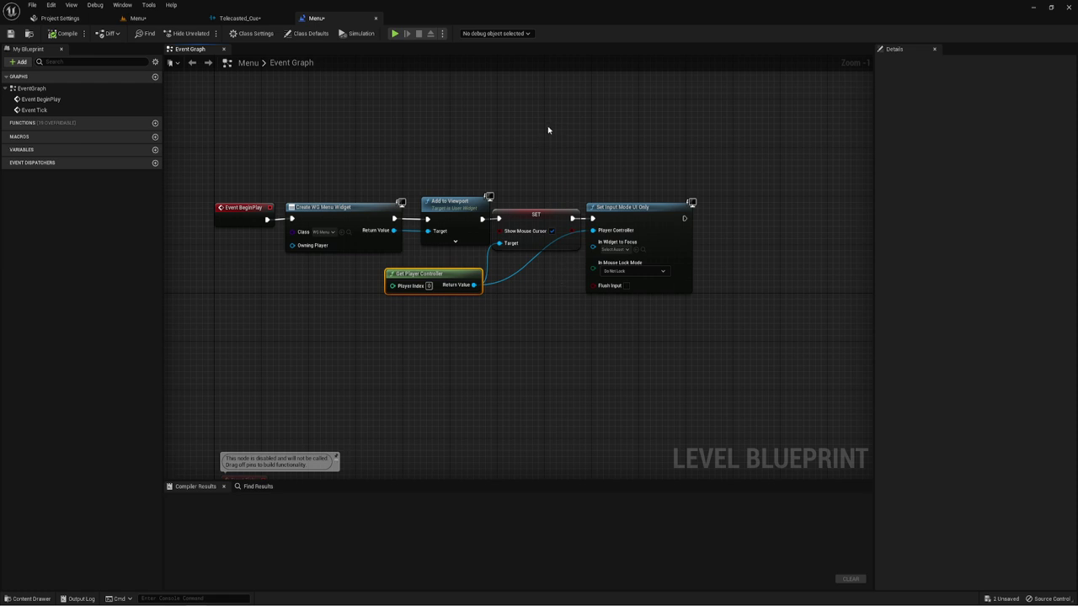
{"action": "left_click_drag", "start_coordinate": [547, 133], "coordinate": [607, 252], "text": "shift"}
{"action": "right_click_drag", "start_coordinate": [733, 313], "coordinate": [726, 315]}
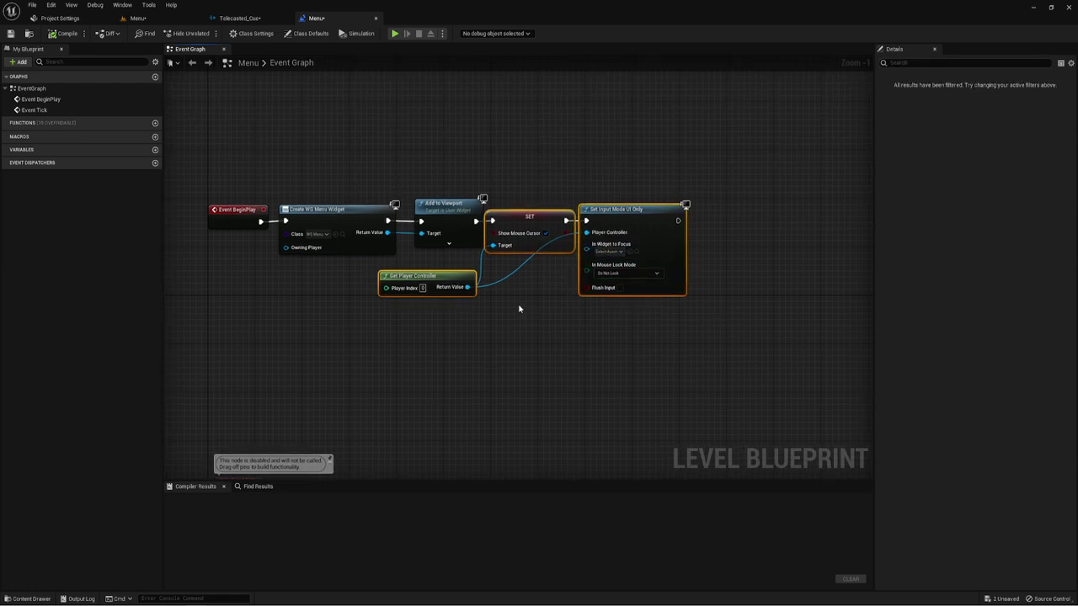
Pull an execution wire from Set Input Mode UI Only to bring up the action list.
{"action": "right_click_drag", "start_coordinate": [548, 272], "coordinate": [434, 283]}
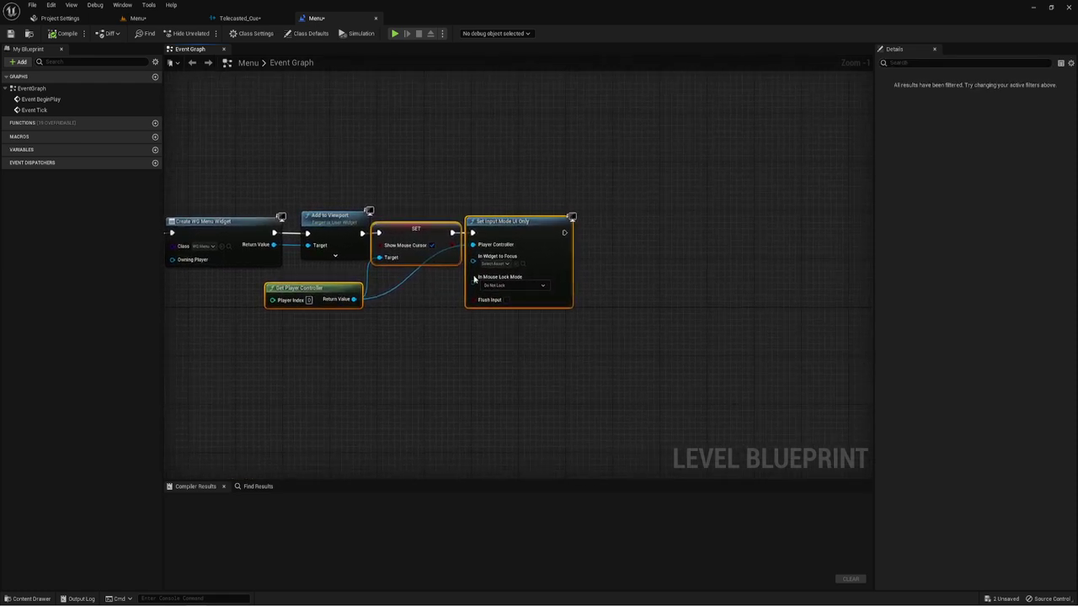
{"action": "left_click_drag", "start_coordinate": [491, 193], "coordinate": [509, 370]}
{"action": "mouse_move", "coordinate": [644, 295]}
{"action": "right_mouse_down"}
{"action": "mouse_move", "coordinate": [592, 311]}
{"action": "mouse_move", "coordinate": [504, 260]}
{"action": "right_mouse_up"}
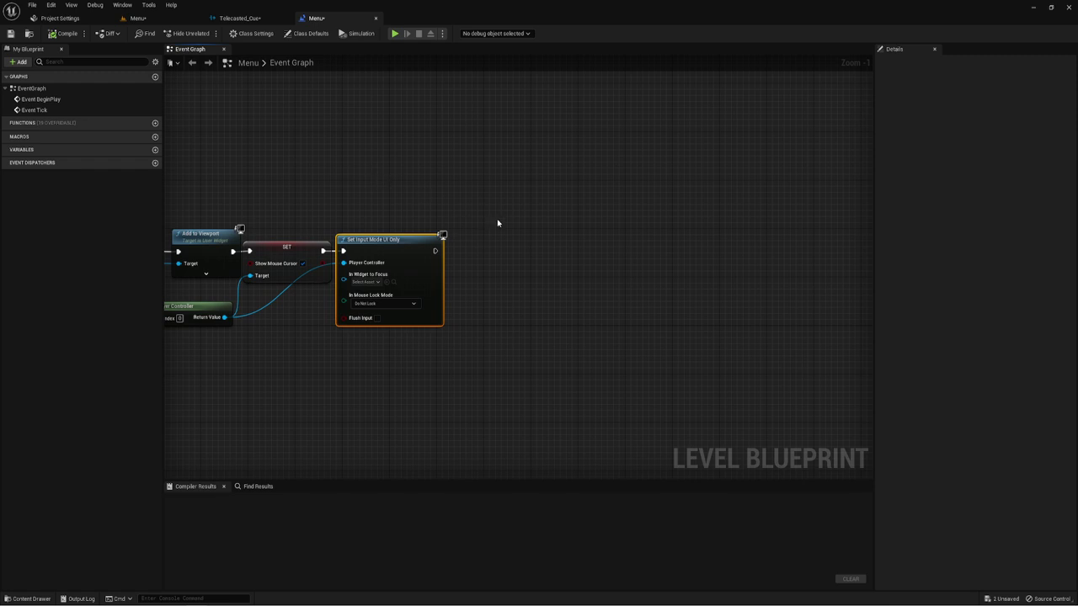
{"action": "left_click_drag", "start_coordinate": [434, 250], "coordinate": [491, 251]}
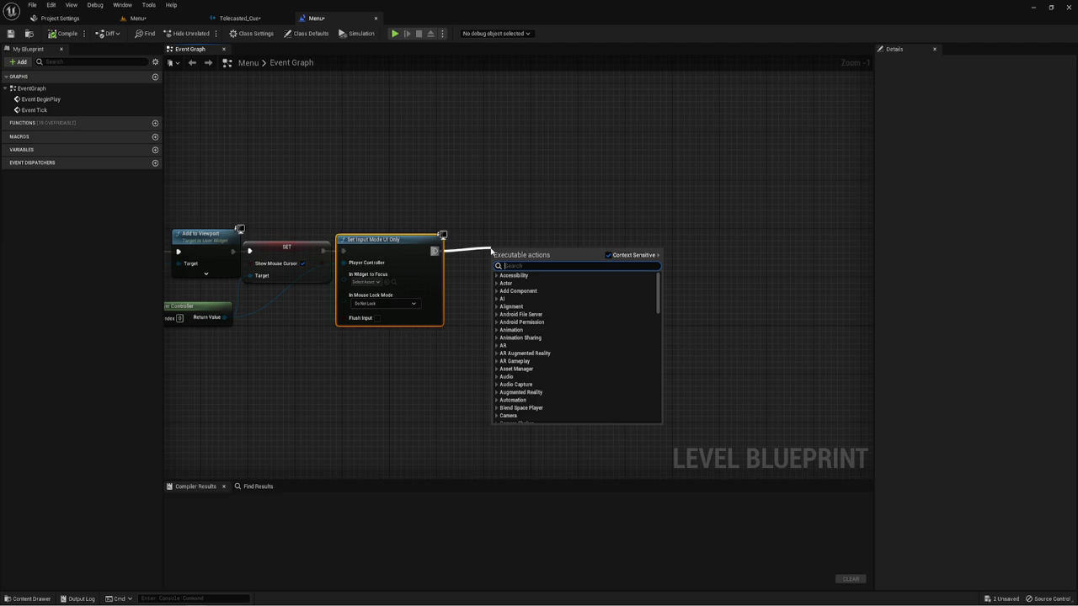
Search 'se' and then 'open' in the action menu, then dismiss the results.
{"action": "type", "text": "seb"}
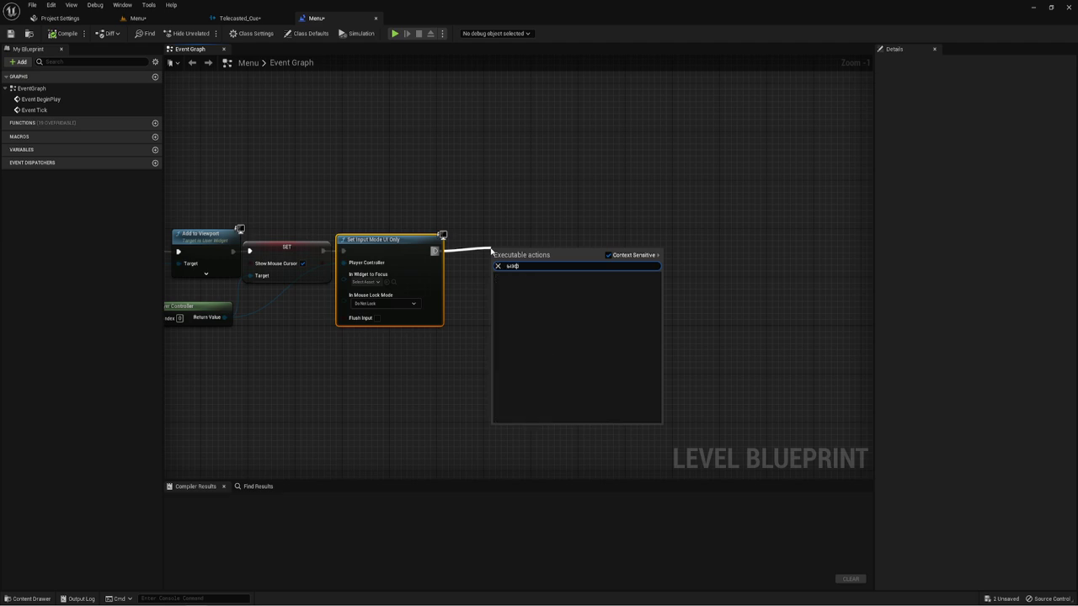
{"action": "key", "text": "BackSpace"}
{"action": "key", "text": "BackSpace"}
{"action": "type", "text": "open"}
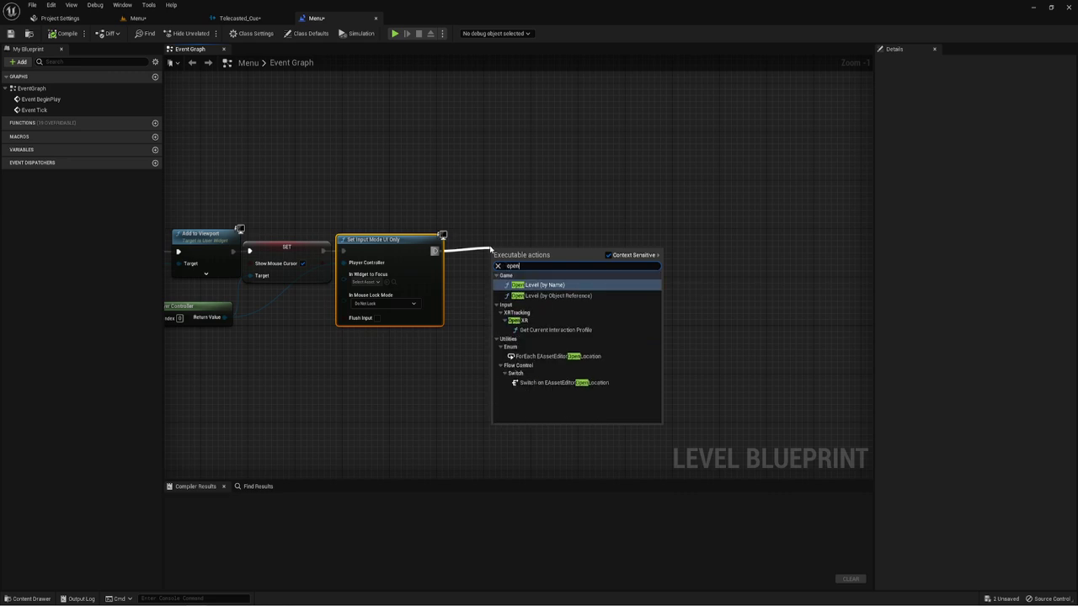
{"action": "left_click", "coordinate": [457, 253]}
Drag a new execution wire from Set Input Mode UI Only and add a Play Sound 2D node.
{"action": "left_click_drag", "start_coordinate": [434, 250], "coordinate": [475, 250]}
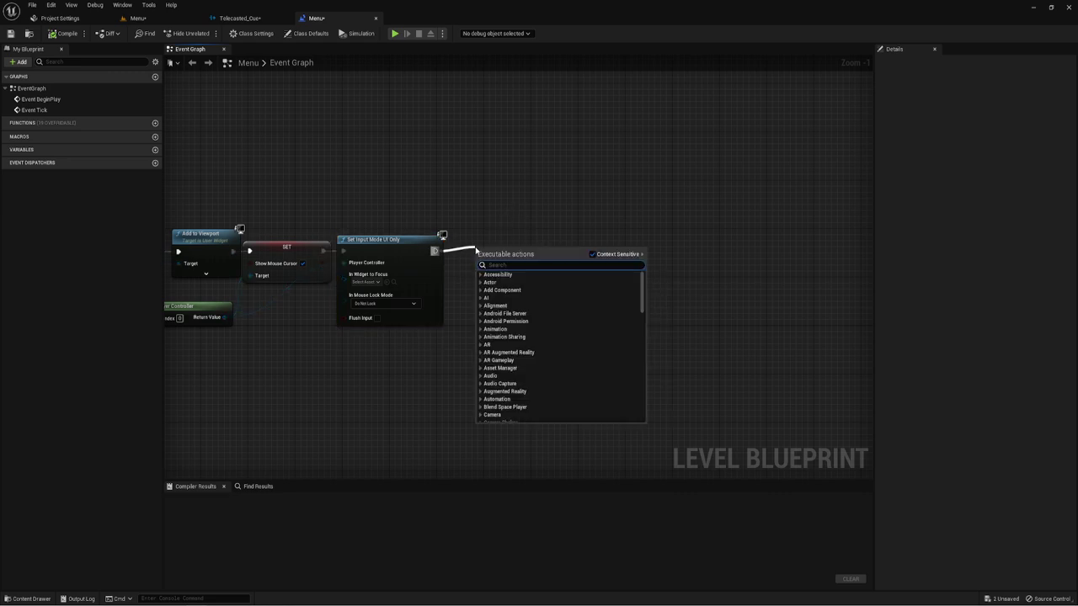
{"action": "type", "text": "play"}
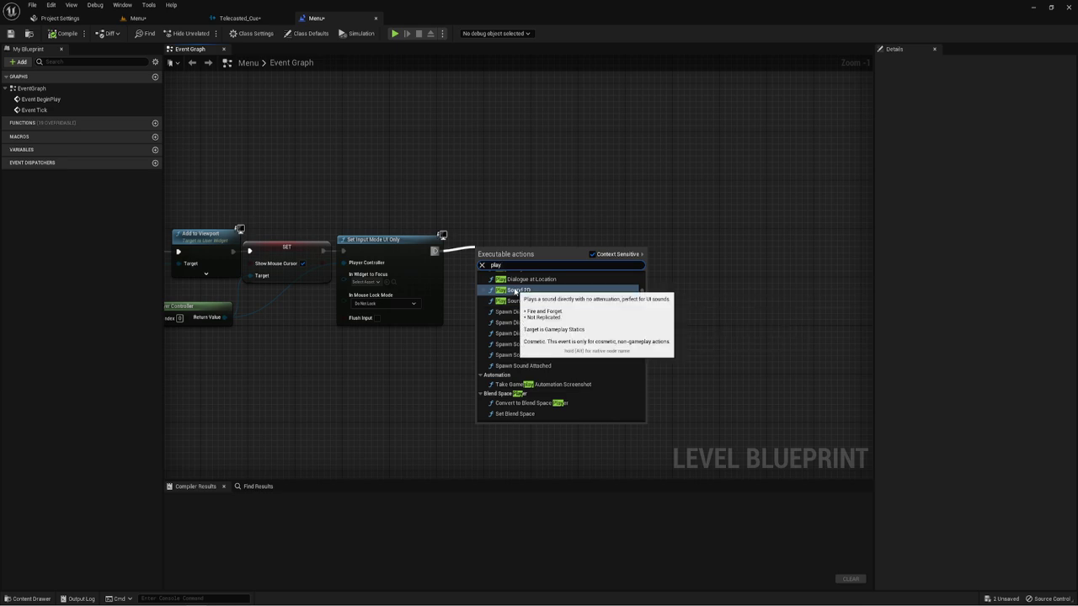
{"action": "left_click", "coordinate": [515, 291]}
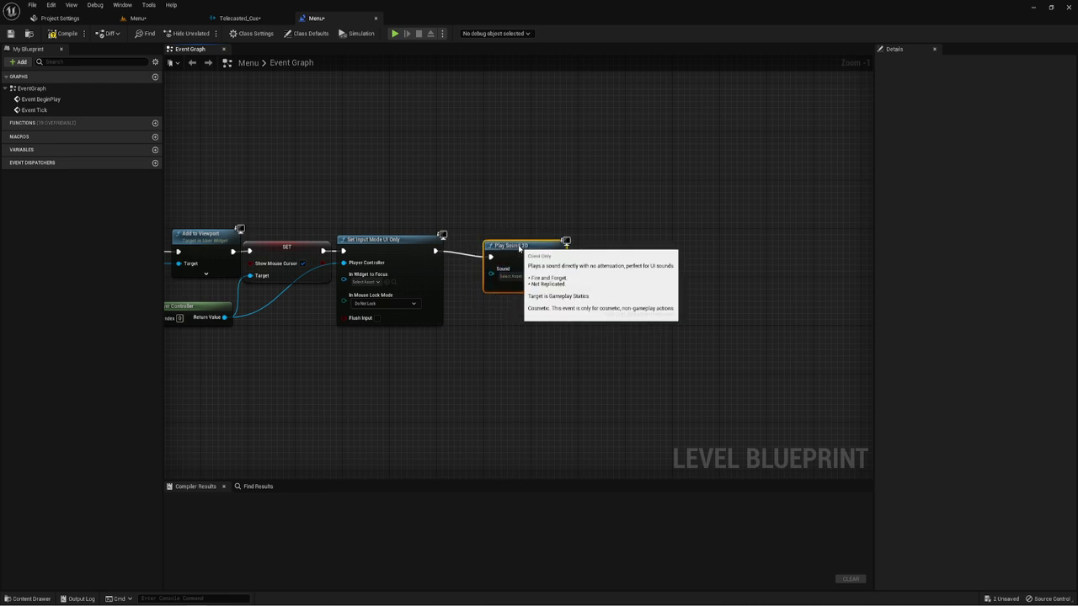
{"action": "left_click", "coordinate": [164, 18]}
Assign Telecasted_Cue as the Play Sound 2D Sound and expand the node's advanced pins.
{"action": "left_click", "coordinate": [508, 452]}
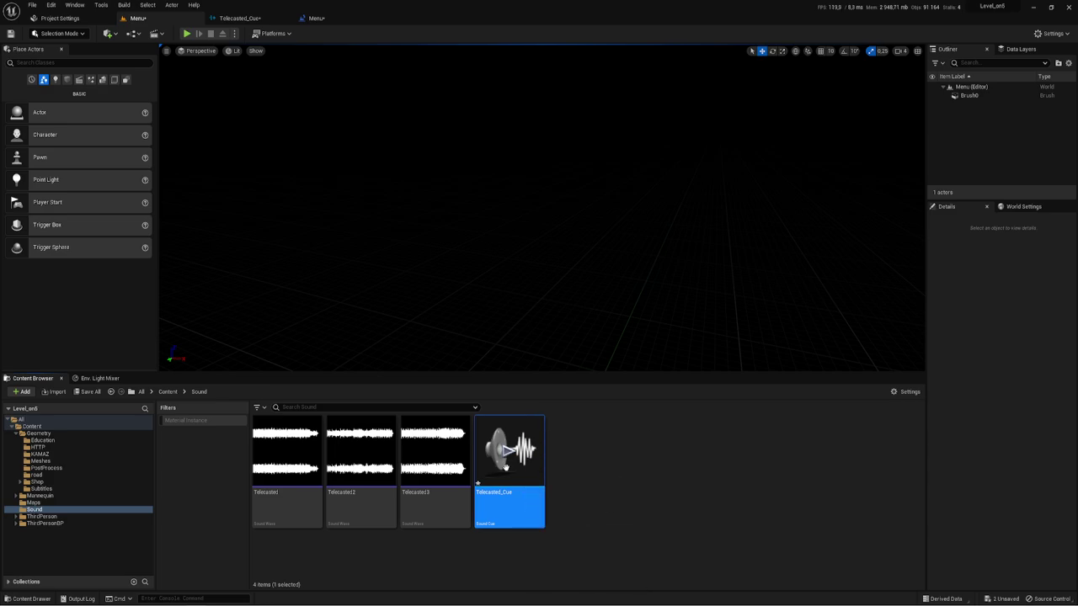
{"action": "left_click", "coordinate": [319, 18]}
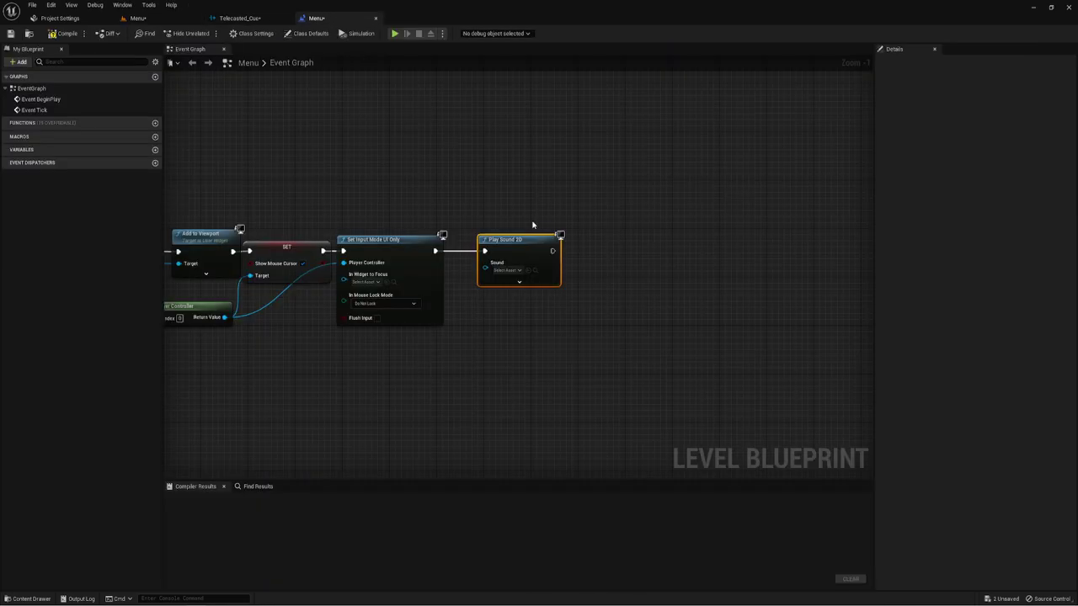
{"action": "left_click", "coordinate": [528, 271]}
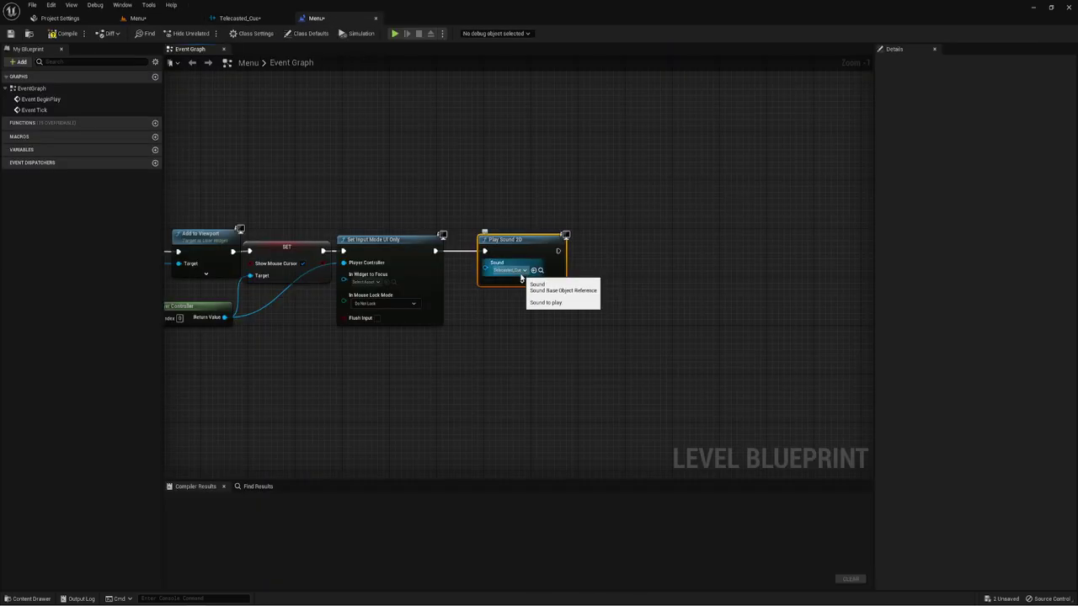
{"action": "left_click", "coordinate": [518, 281]}
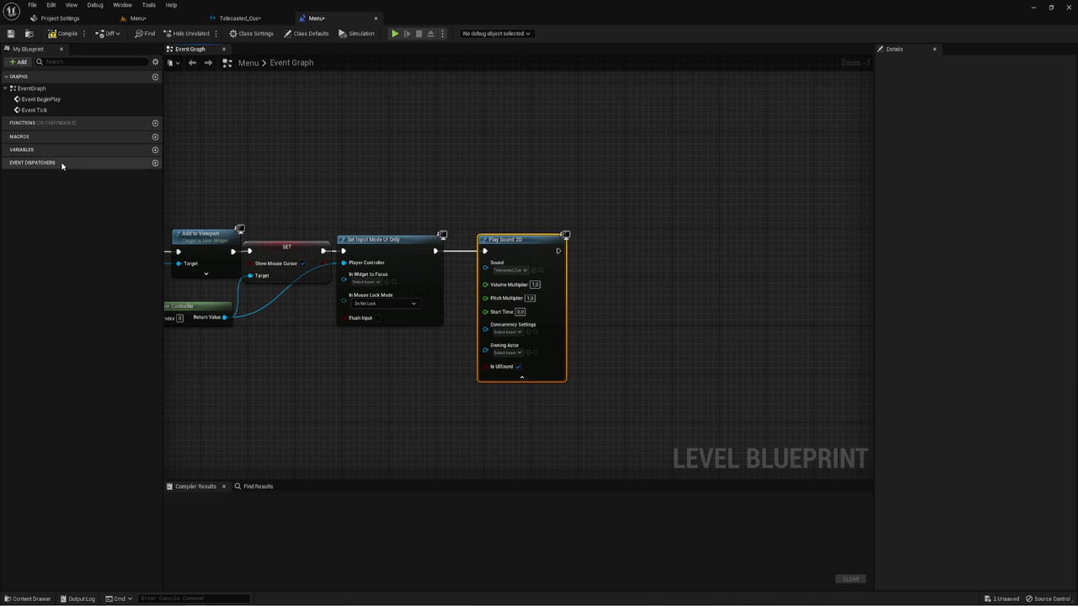
Compile the Menu level blueprint and play-test the menu once.
{"action": "left_click", "coordinate": [65, 33]}
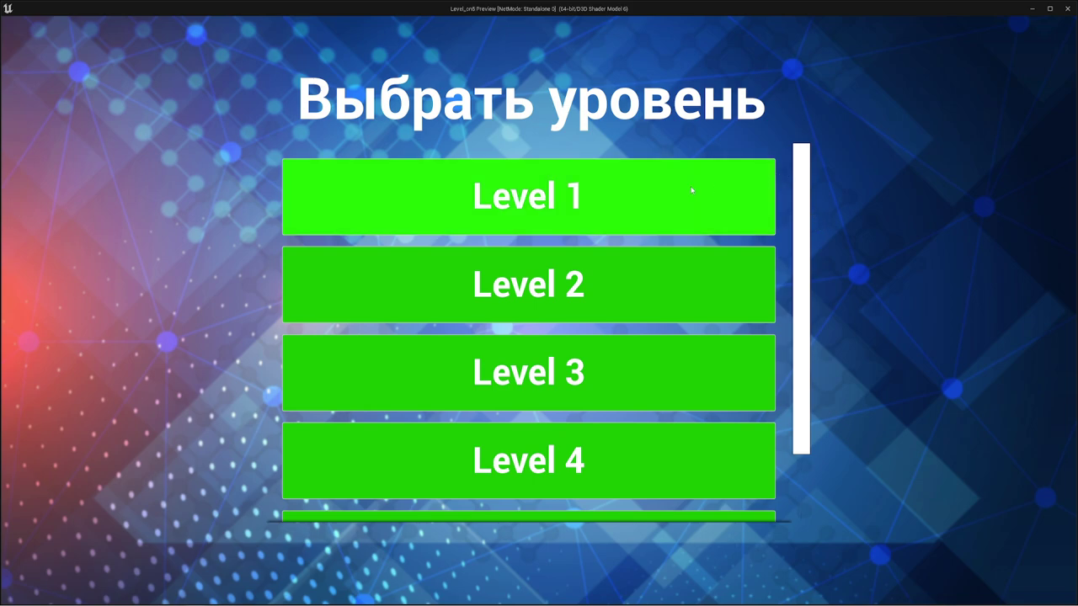
{"action": "key", "text": "Escape"}
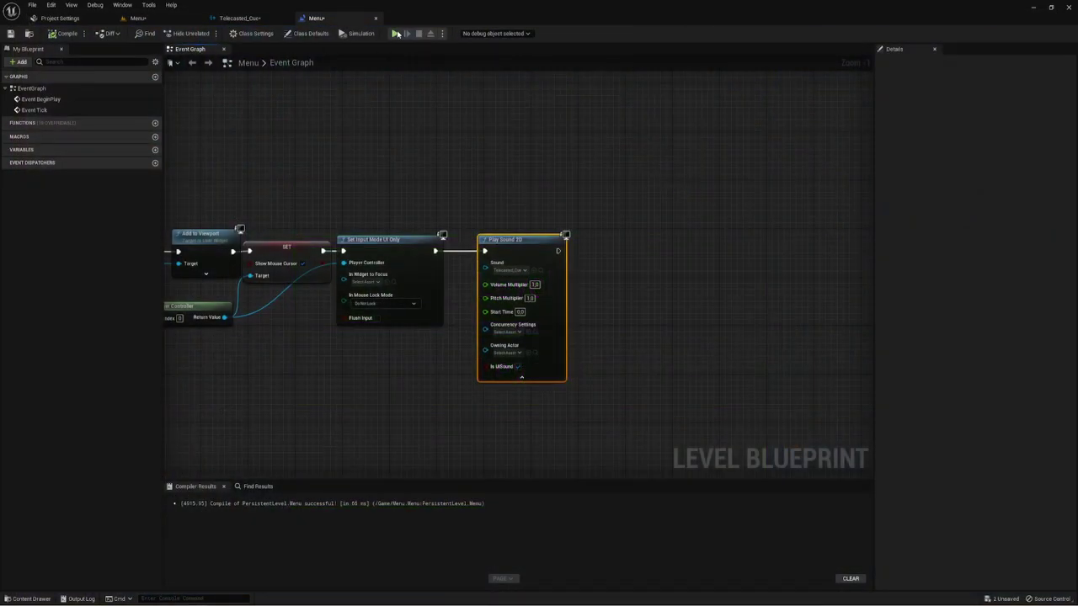
{"action": "left_click", "coordinate": [395, 34]}
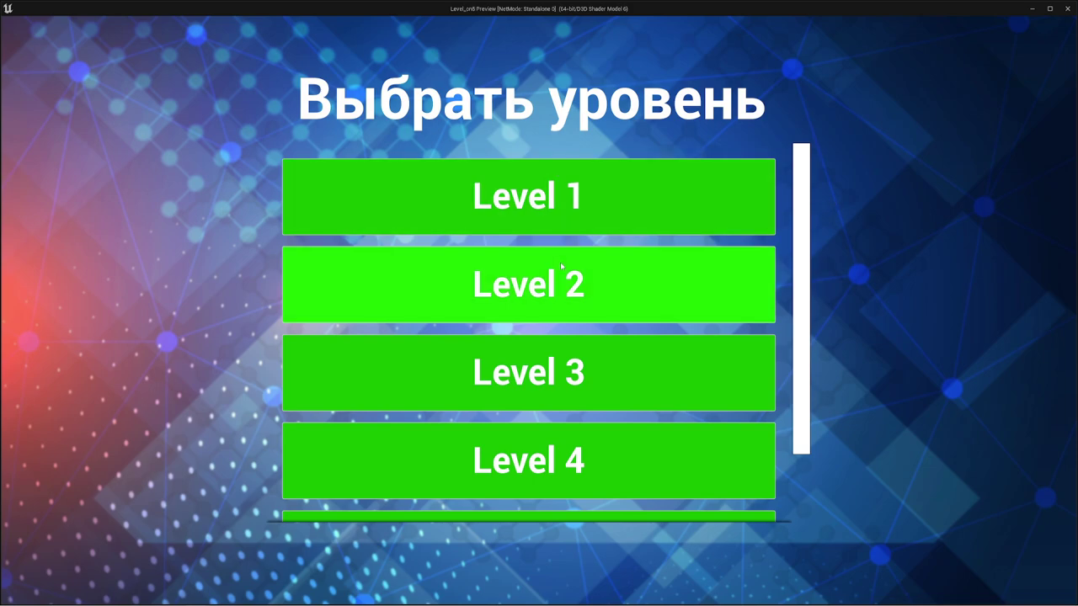
{"action": "key", "text": "Escape"}
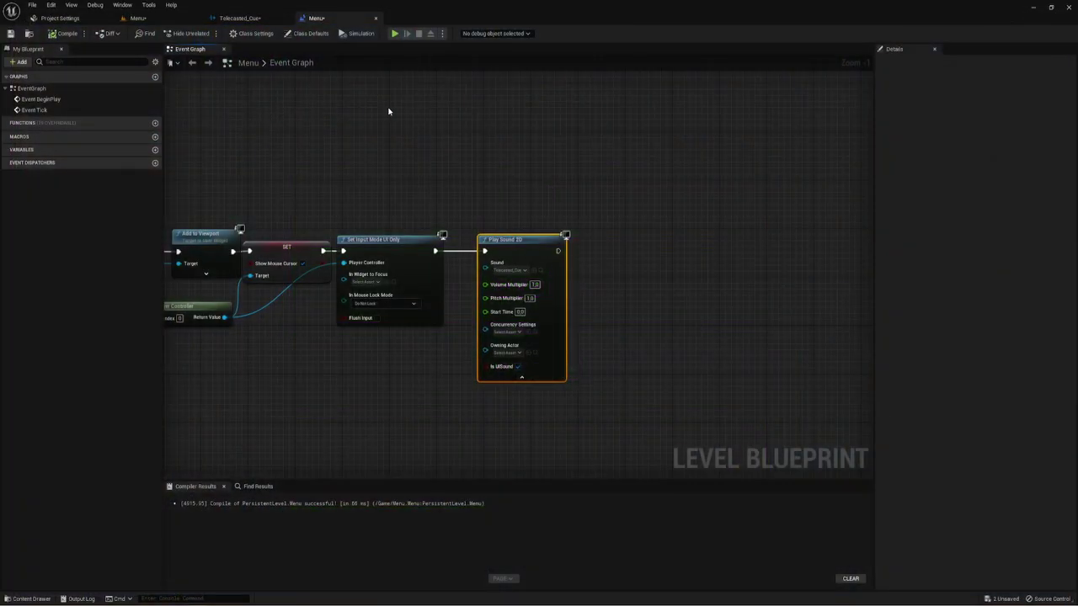
Run the level preview three more times to hear the menu music.
{"action": "left_click", "coordinate": [395, 34]}
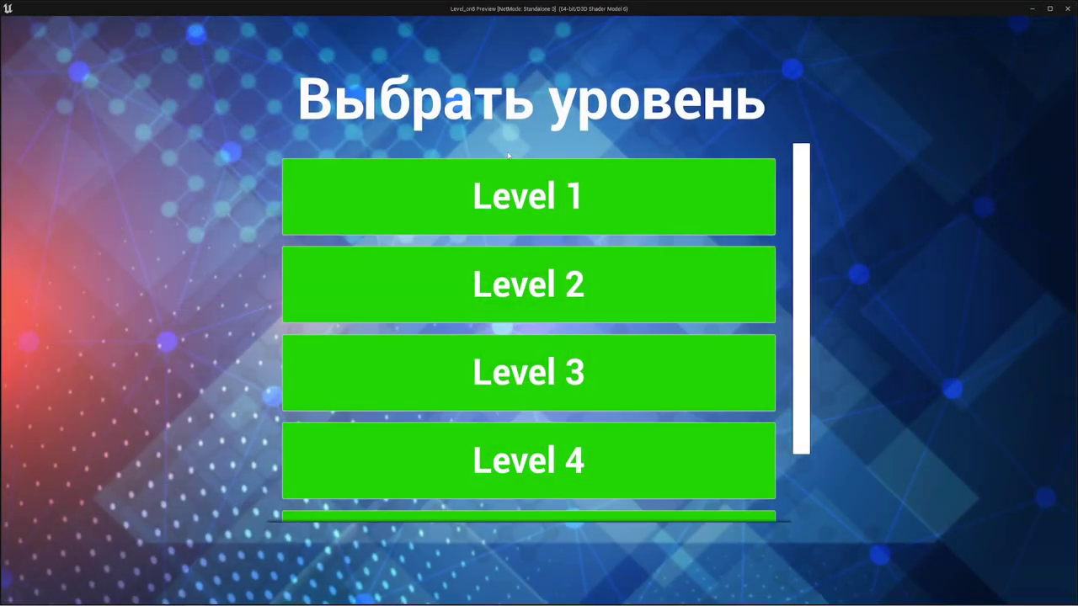
{"action": "key", "text": "Escape"}
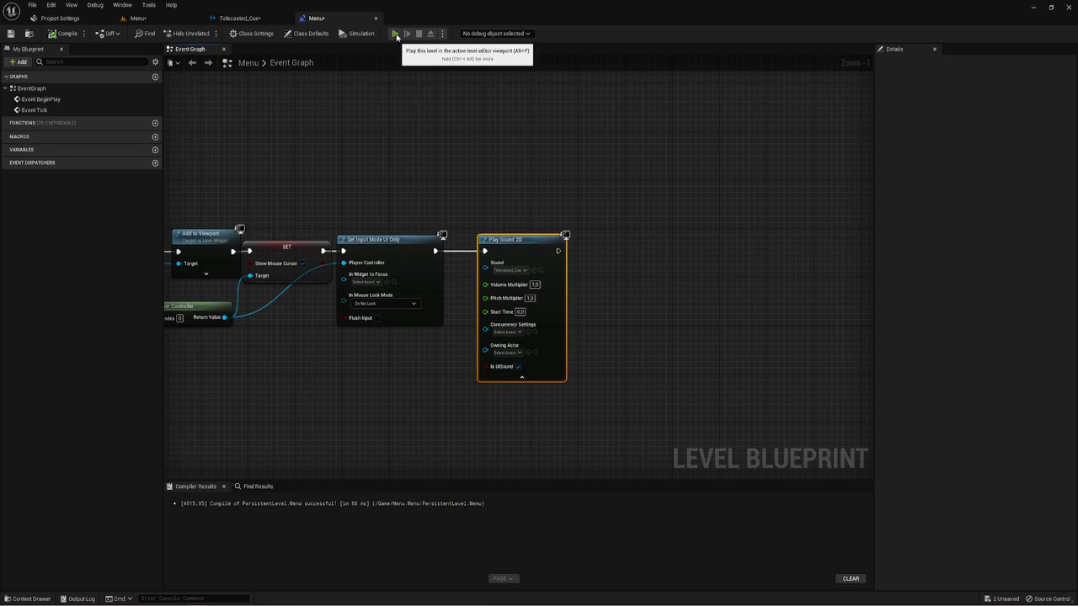
{"action": "left_click", "coordinate": [396, 35]}
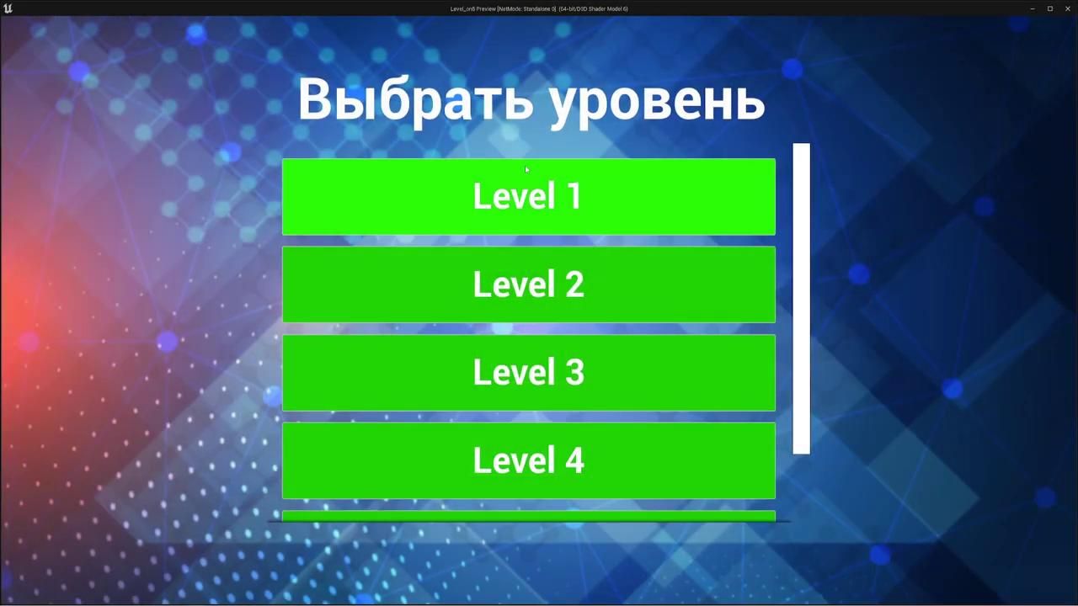
{"action": "key", "text": "Escape"}
{"action": "left_click", "coordinate": [395, 34]}
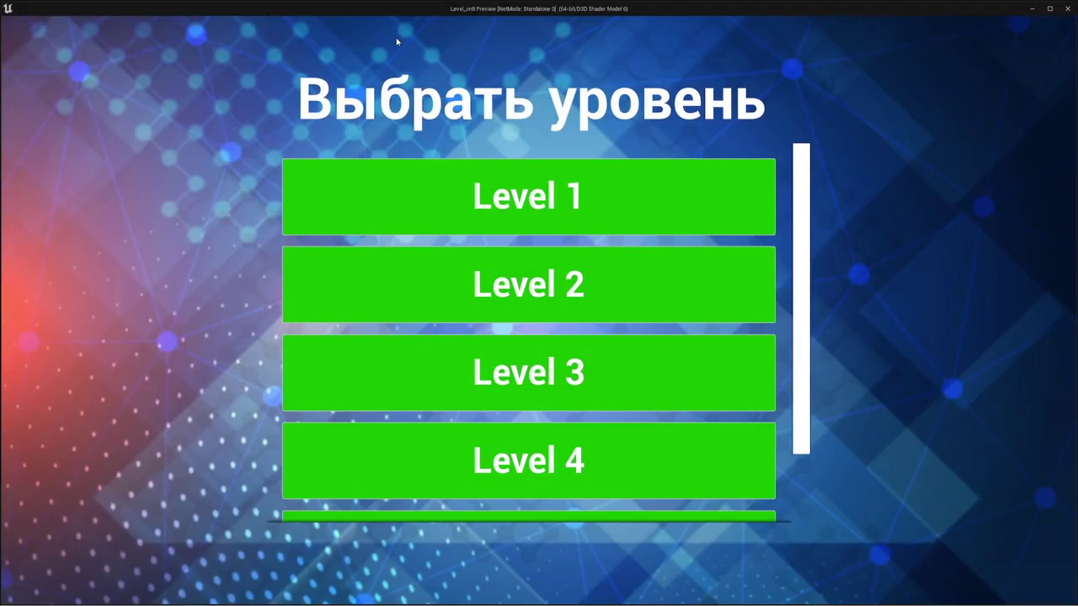
{"action": "key", "text": "Escape"}
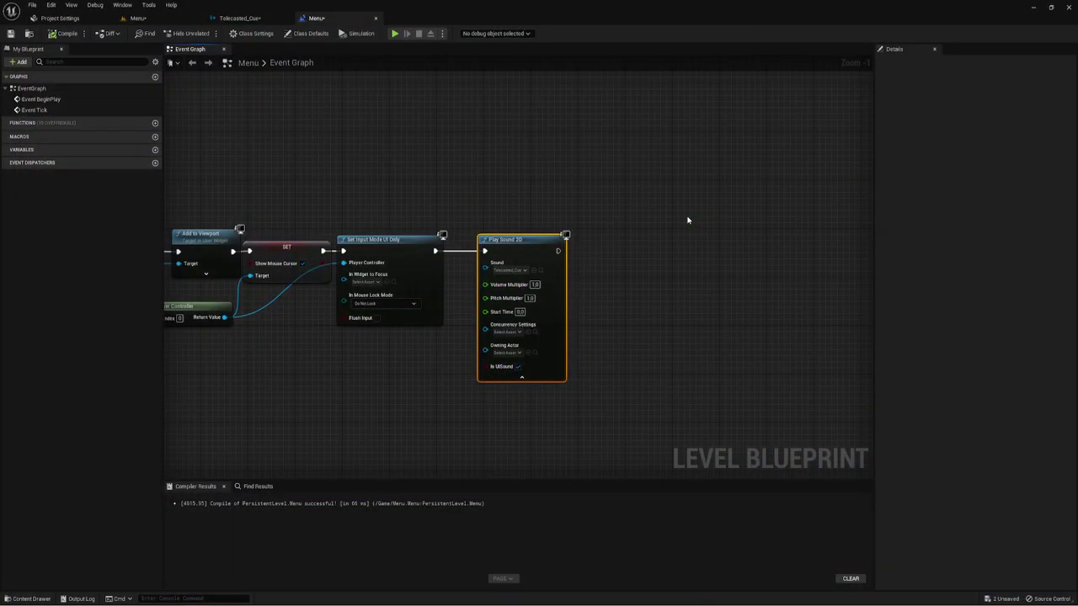
Open Telecasted_Cue, box-select its Wave Player, Random and Looping nodes, then nudge Looping and Output into line.
{"action": "left_click", "coordinate": [264, 17]}
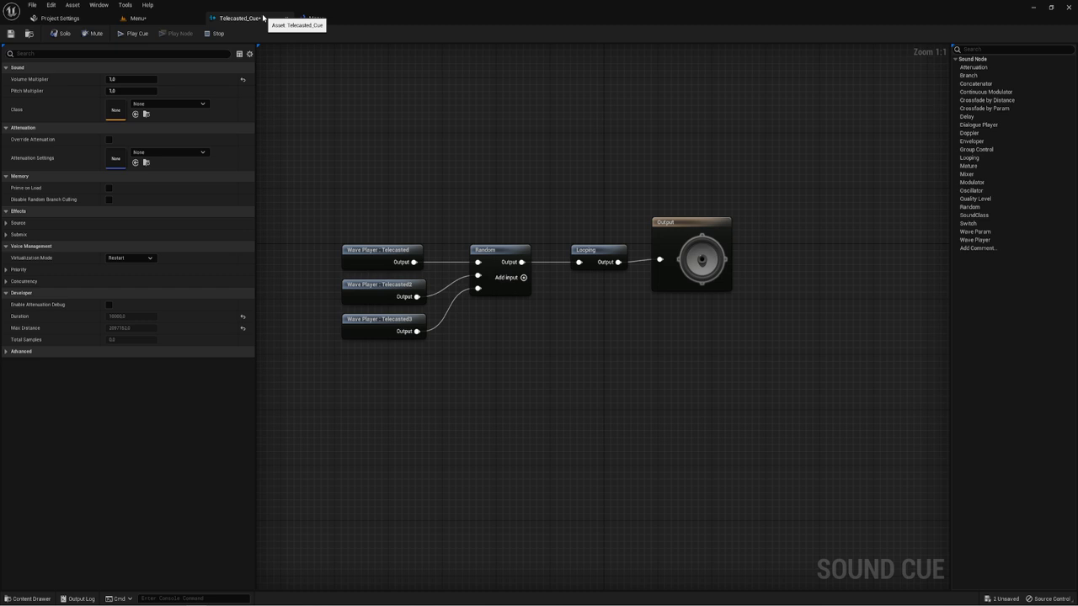
{"action": "mouse_move", "coordinate": [372, 215]}
{"action": "left_mouse_down"}
{"action": "mouse_move", "coordinate": [383, 343]}
{"action": "mouse_move", "coordinate": [389, 310]}
{"action": "left_mouse_up"}
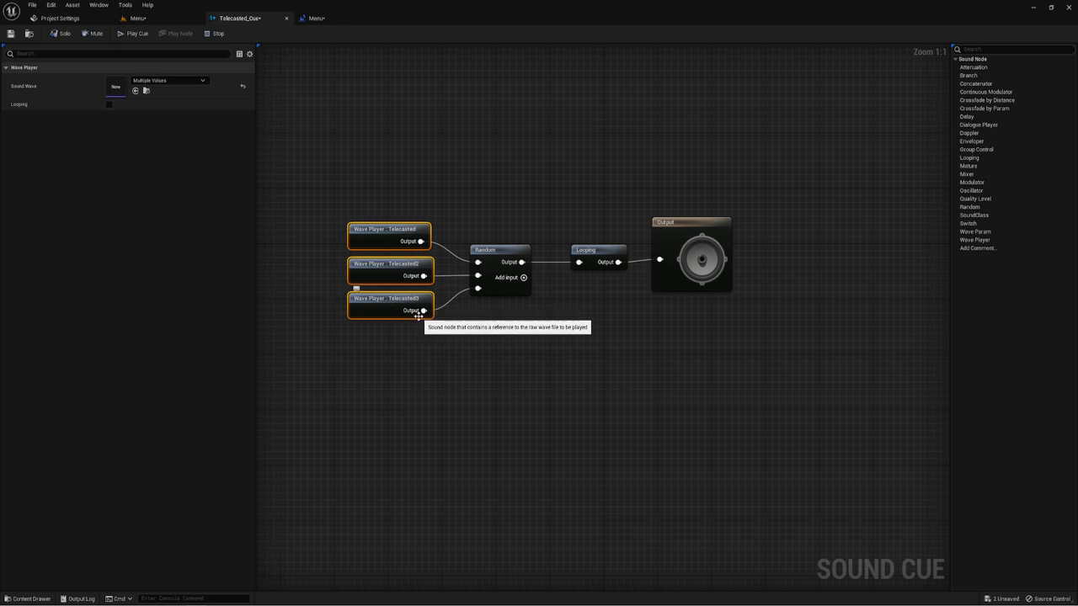
{"action": "left_click_drag", "start_coordinate": [476, 208], "coordinate": [591, 334]}
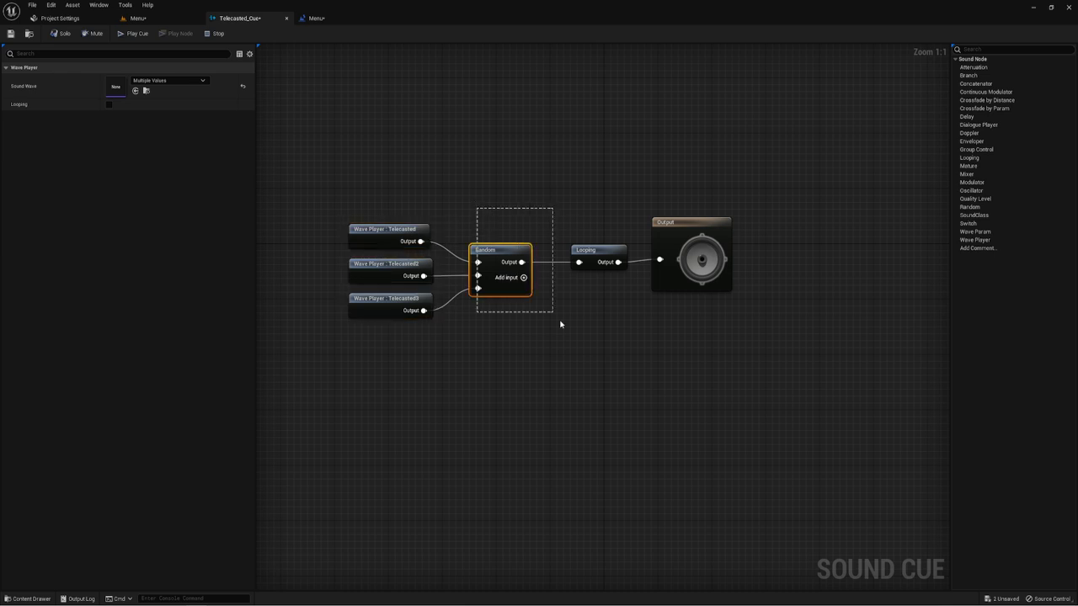
{"action": "left_click", "coordinate": [591, 295]}
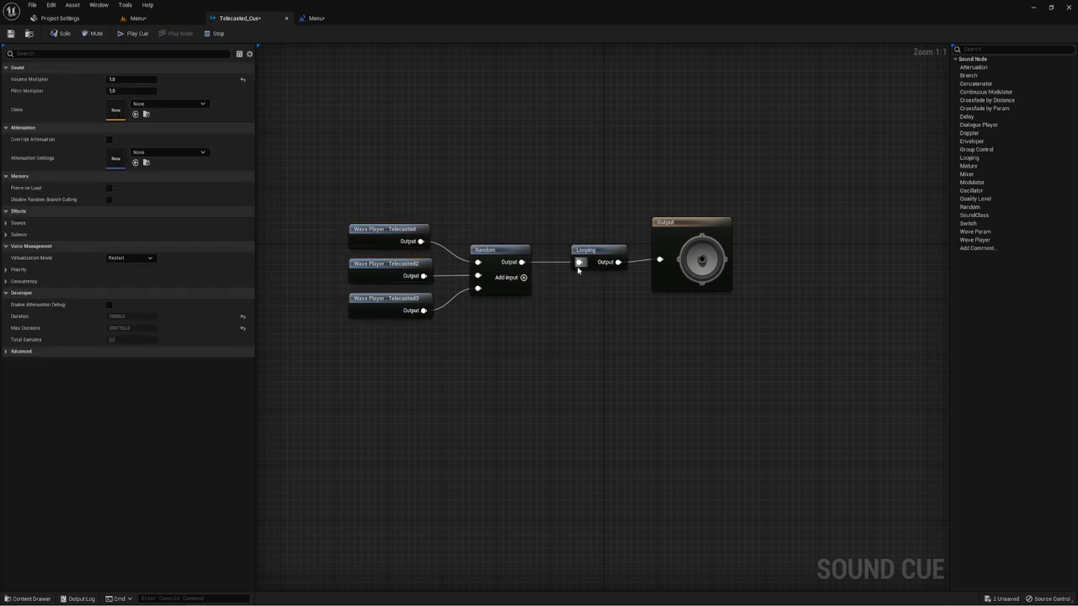
{"action": "left_click_drag", "start_coordinate": [590, 250], "coordinate": [583, 256]}
{"action": "left_click_drag", "start_coordinate": [696, 235], "coordinate": [695, 242]}
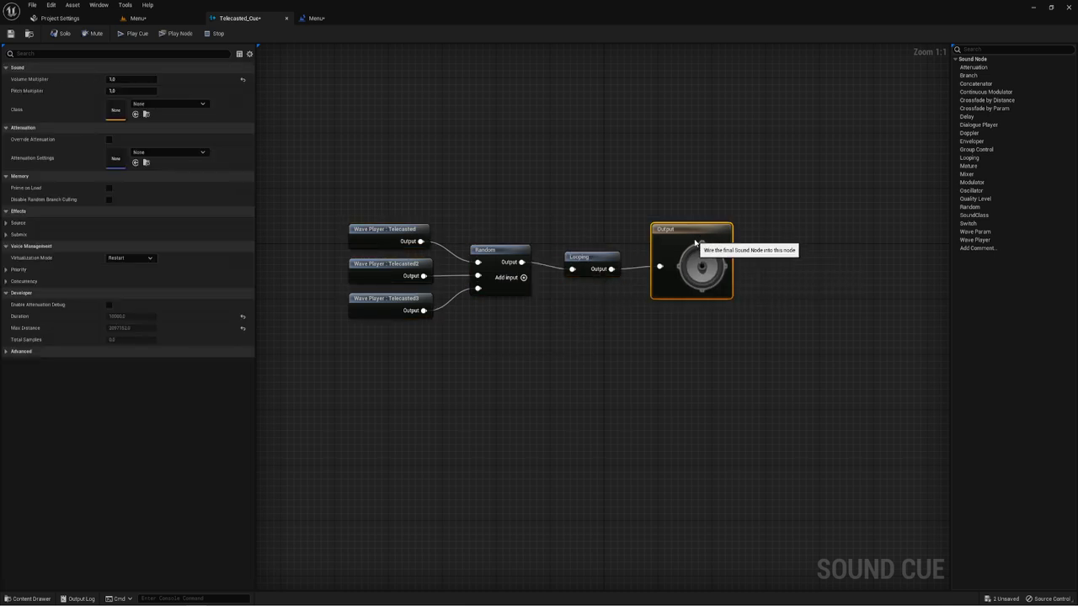